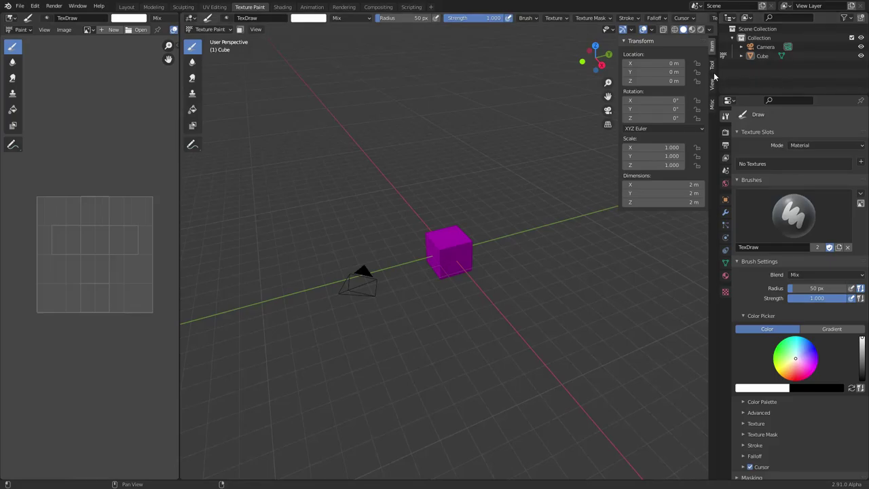
Add a blank 2048 × 2048 Material Base Color paint slot and expand the brush Texture panel.
click(711, 66)
click(701, 101)
click(723, 111)
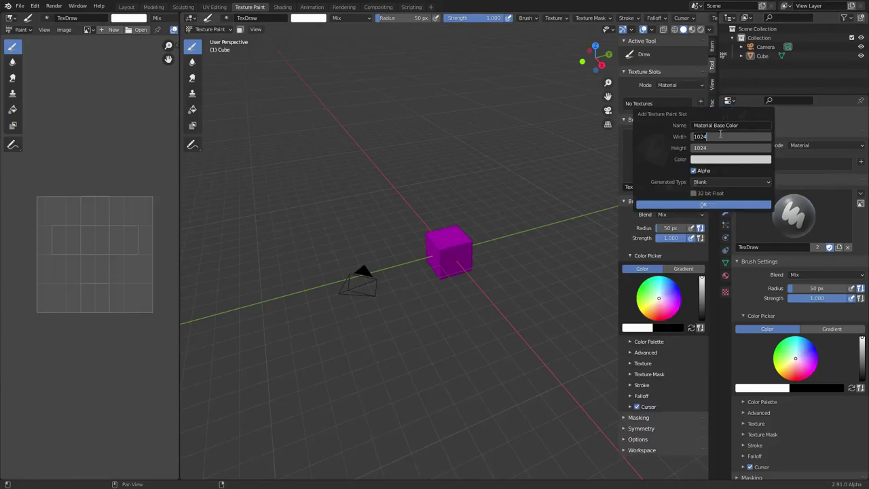
click(703, 204)
click(642, 389)
Create a new brush texture with 3D mapping.
scroll(652, 377, down, 3)
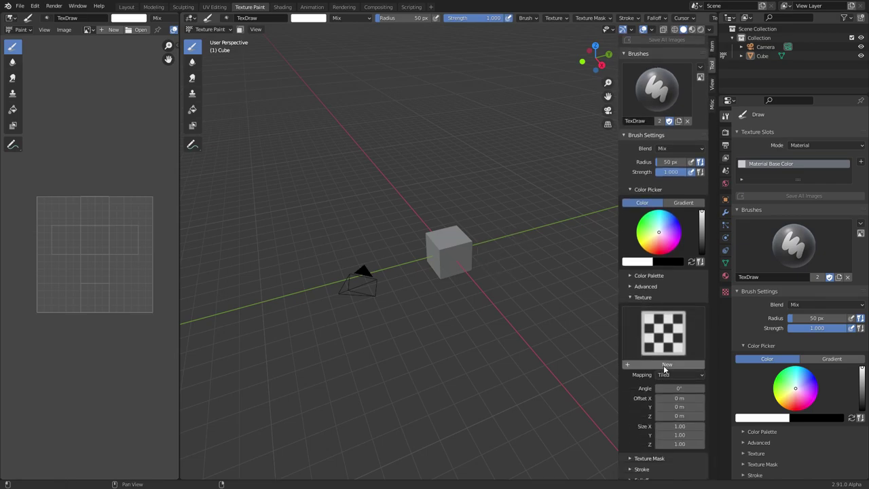
click(664, 365)
click(679, 375)
click(669, 419)
Give the texture a generated Color Grid image sized 1920 × 1080.
click(725, 292)
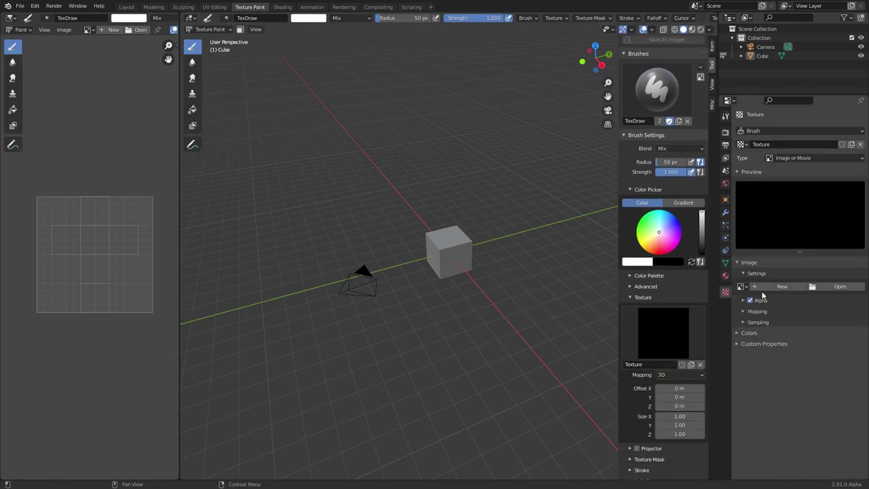
click(769, 288)
click(790, 353)
click(780, 382)
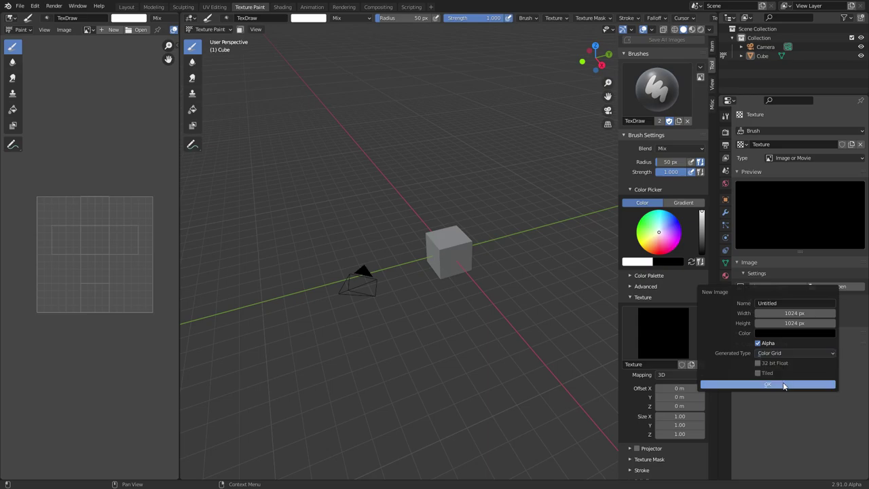
click(786, 384)
click(822, 315)
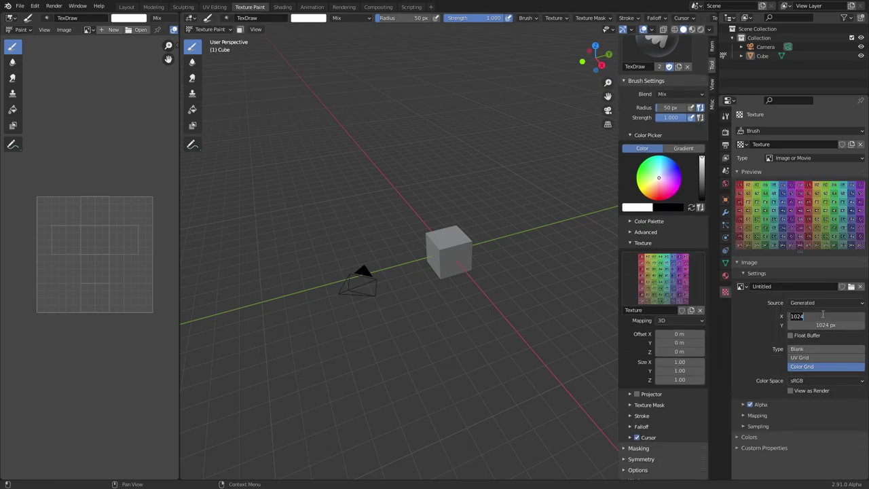
text(20)
key(Tab)
text(1080)
key(Return)
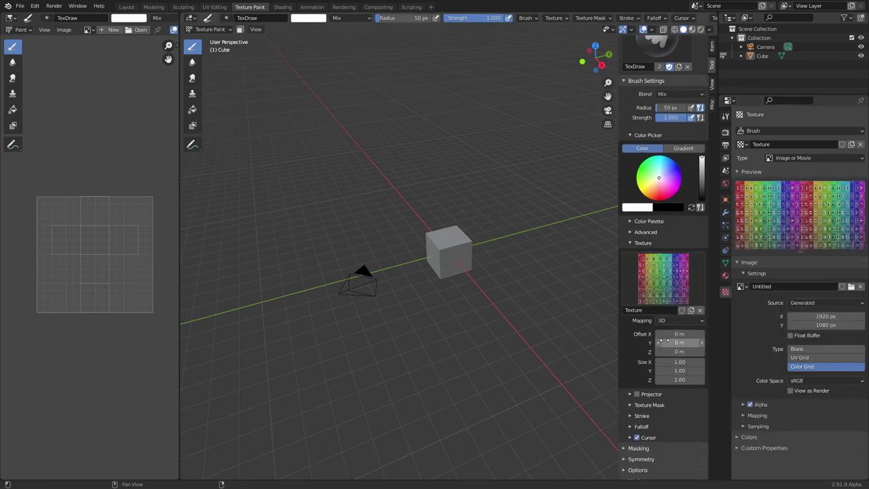
scroll(644, 347, down, 1)
Enable Projector, add an Intrinsics entry using Camera, update the scene, and view through Camera.
click(636, 387)
scroll(651, 381, down, 3)
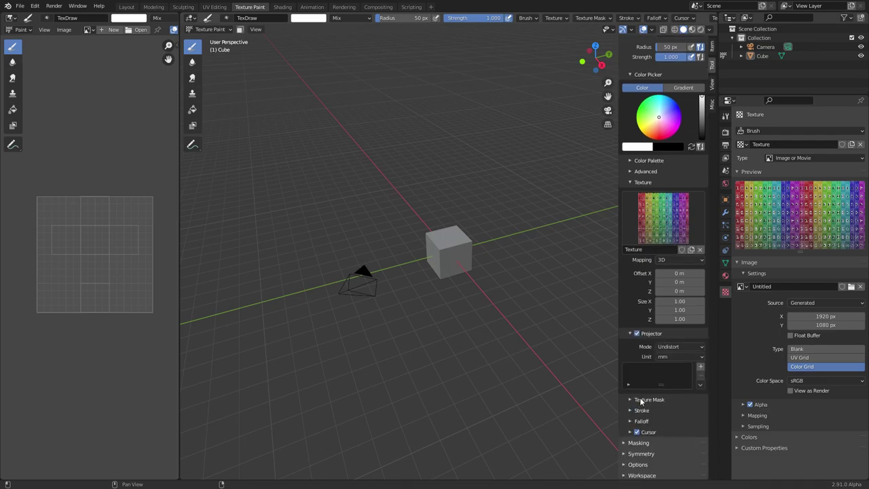
click(700, 368)
click(675, 393)
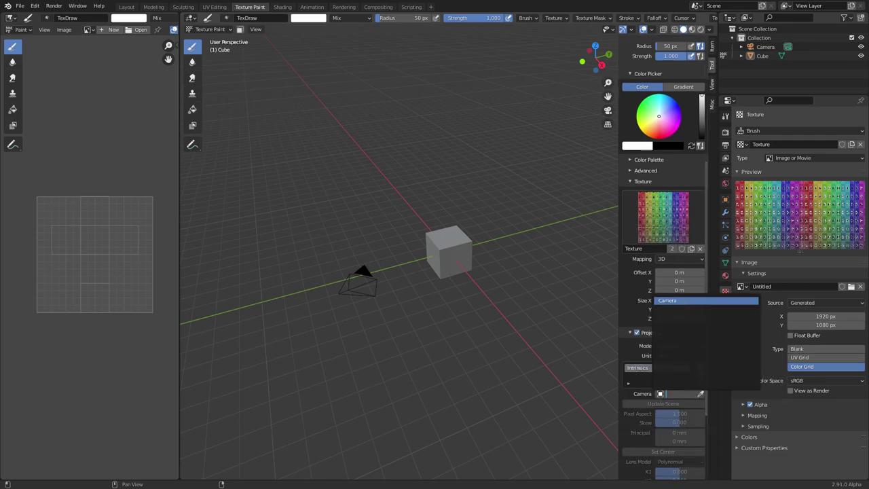
click(671, 301)
scroll(672, 337, down, 7)
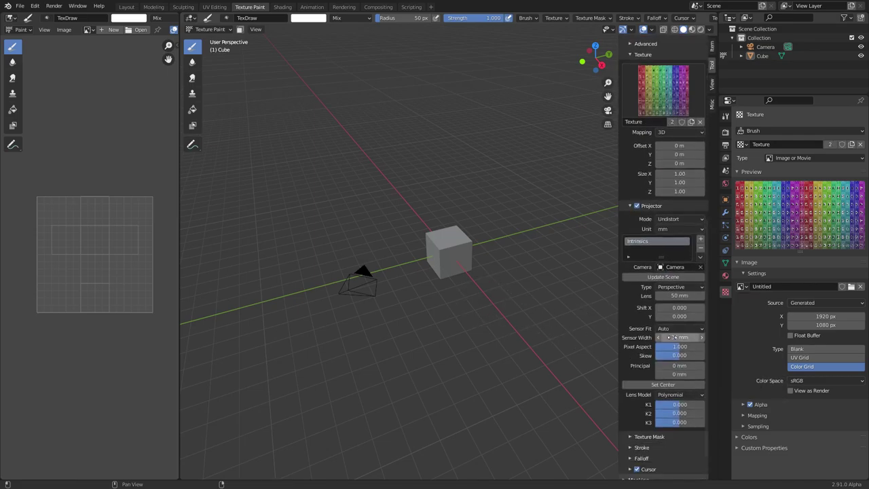
click(679, 277)
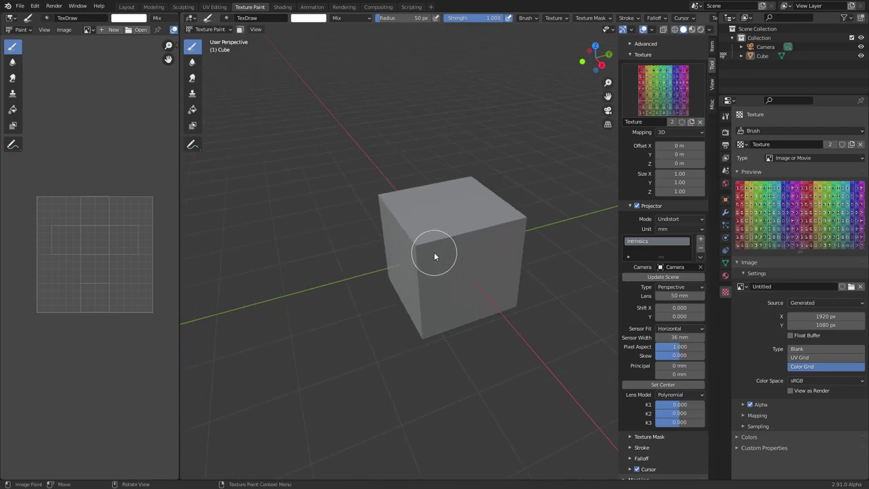
key(KP_0)
click(711, 83)
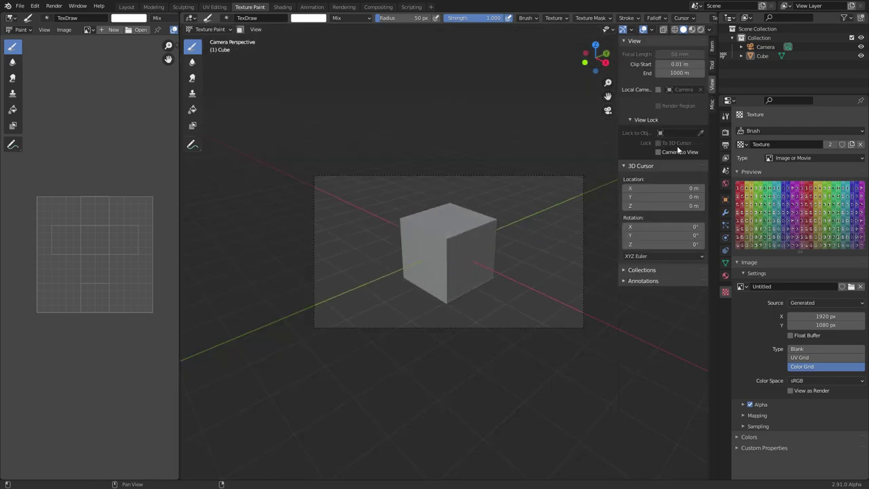
Paint the projected color grid onto the cube from the camera view.
click(711, 64)
mouse_move(424, 244)
mouse_down()
mouse_move(446, 243)
mouse_move(470, 302)
mouse_up()
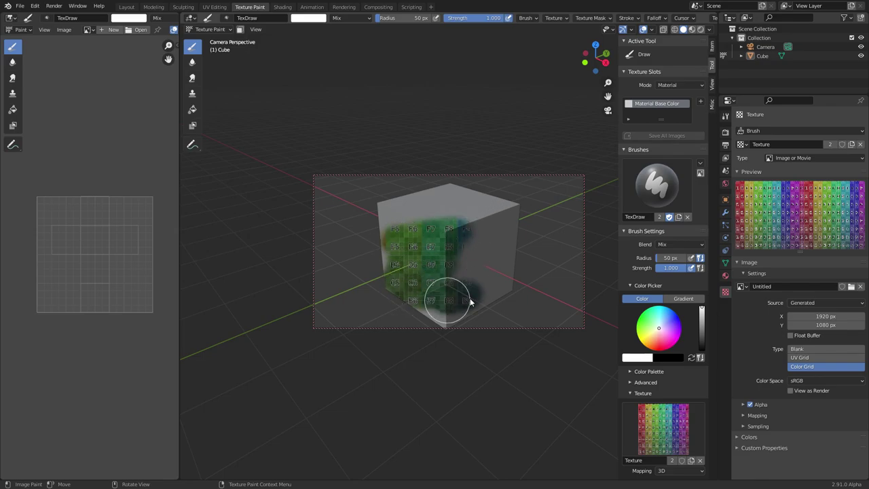
middle_drag(584, 109, 545, 133)
scroll(544, 133, up, 3)
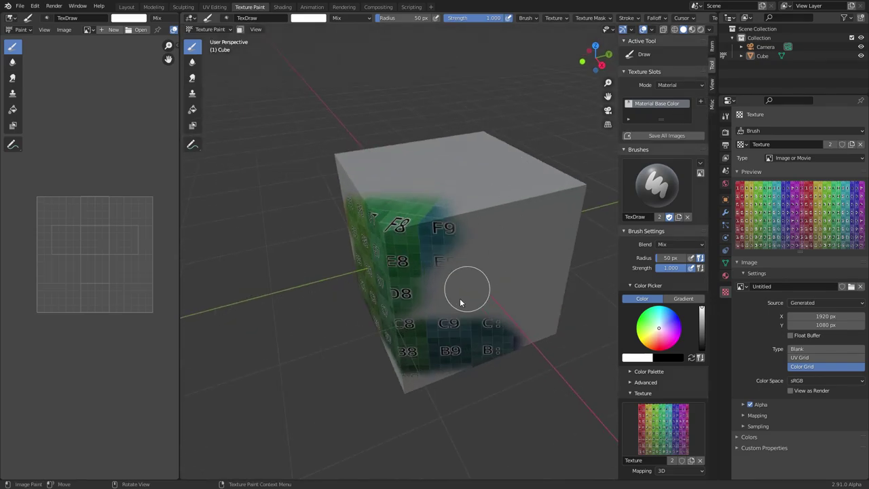
drag(460, 302, 430, 236)
middle_drag(431, 236, 378, 232)
Orbit around the cube to inspect the paint, checking the camera view again.
mouse_move(378, 233)
mouse_down()
mouse_move(516, 334)
mouse_move(487, 189)
mouse_move(403, 311)
mouse_up()
scroll(461, 254, down, 6)
mouse_move(456, 289)
middle_down()
mouse_move(446, 191)
mouse_move(411, 293)
mouse_move(465, 223)
middle_up()
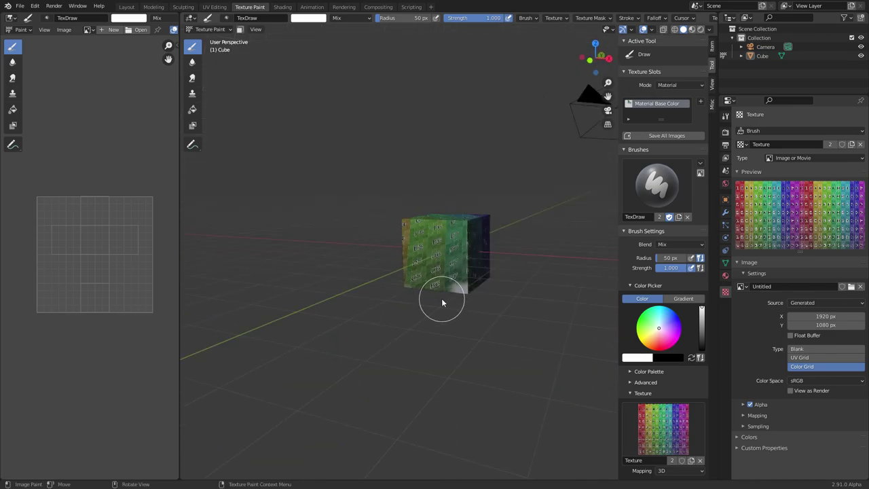
middle_drag(442, 305, 471, 270)
scroll(471, 270, up, 4)
key(KP_0)
click(711, 84)
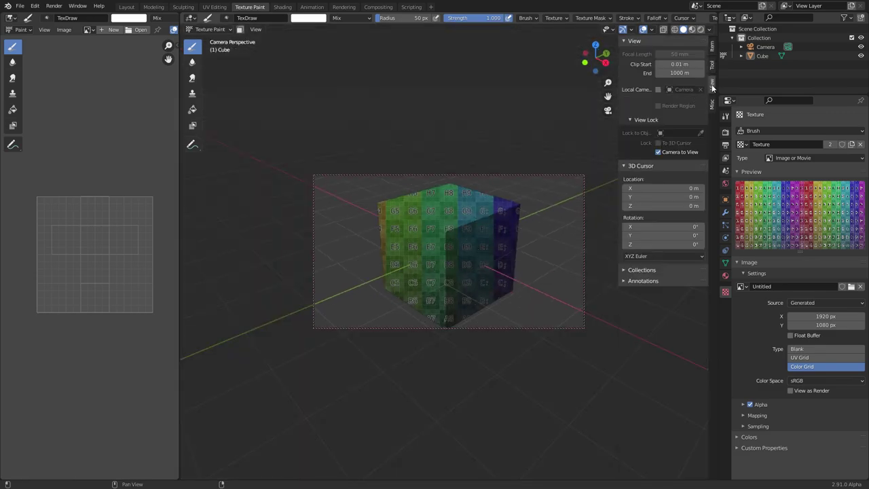
scroll(541, 181, up, 5)
mouse_move(484, 180)
middle_down()
mouse_move(512, 175)
mouse_move(509, 180)
middle_up()
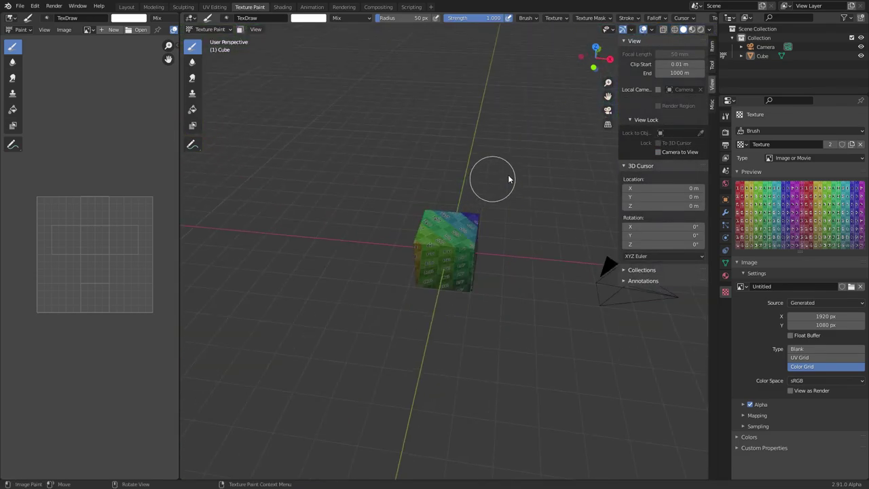
Add a second projector entry, Intrinsics.001, without a camera.
click(712, 68)
scroll(654, 349, down, 2)
scroll(654, 349, down, 8)
scroll(655, 349, down, 3)
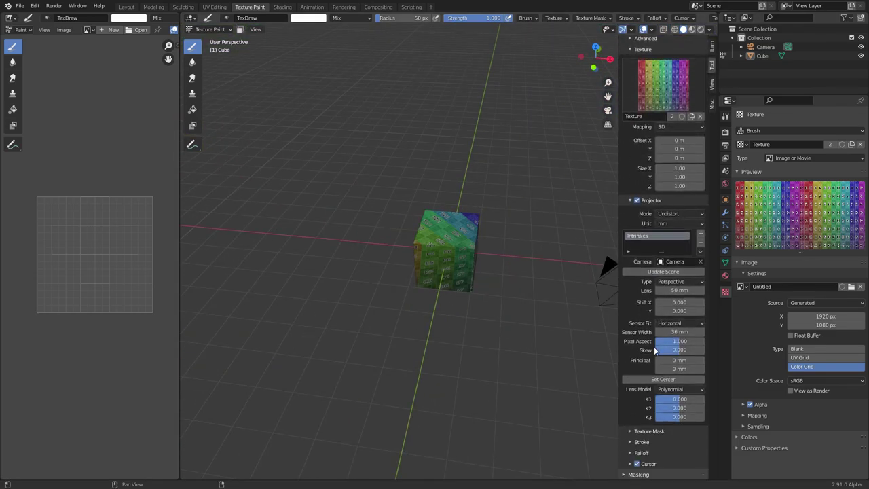
click(701, 234)
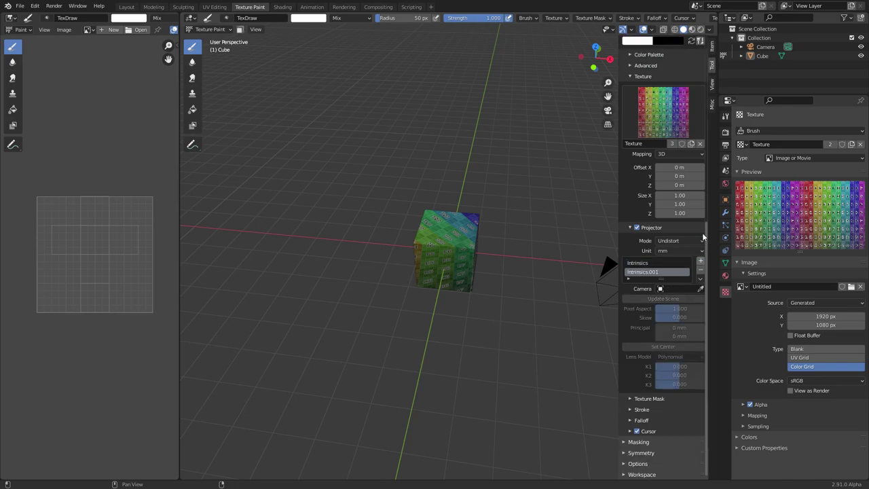
Switch to Object Mode, select Camera, and view the scene from the top.
click(210, 30)
click(213, 39)
scroll(559, 253, down, 3)
click(504, 280)
key(KP_7)
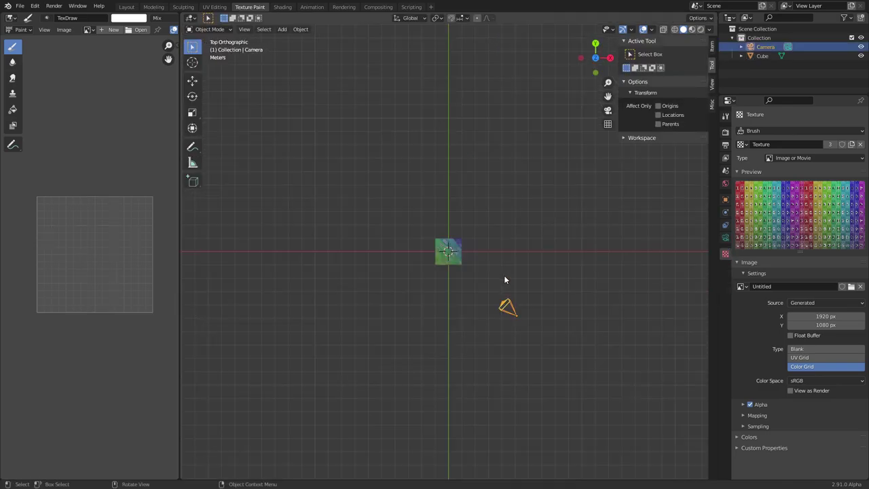
Duplicate the camera twice into Camera.001 and Camera.002, placed and rotated toward the cube.
key(shift+d)
click(446, 293)
key(r)
click(553, 333)
key(shift+d)
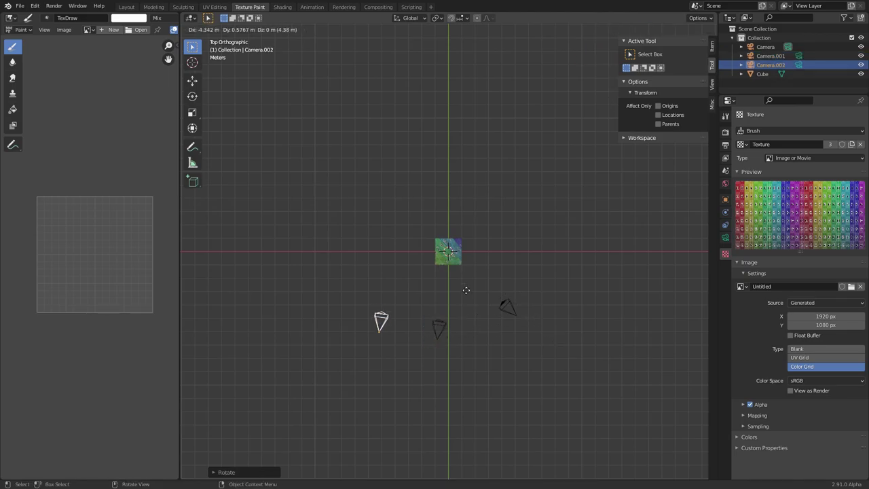
click(463, 292)
key(r)
click(485, 320)
Select the cube, return to Texture Paint mode, and look through the active camera.
scroll(454, 275, up, 2)
click(454, 267)
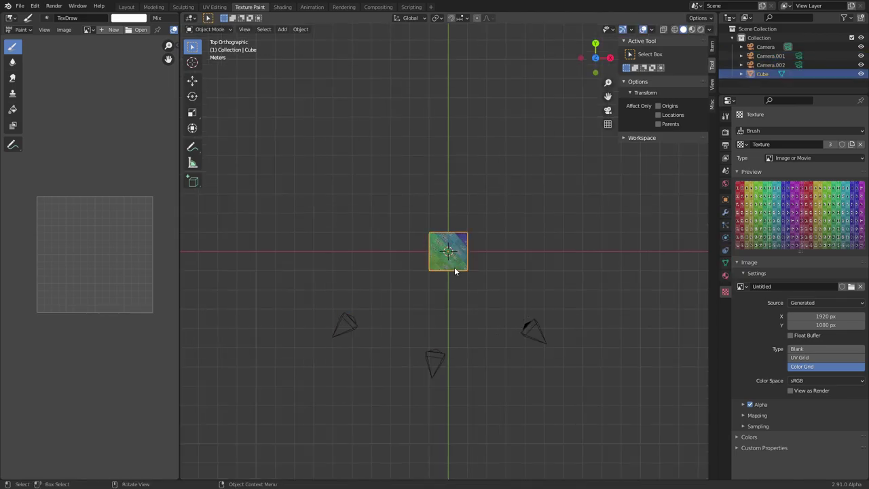
click(212, 29)
click(203, 89)
key(KP_0)
Set the Intrinsics.001 projector camera to Camera.001.
scroll(475, 217, down, 5)
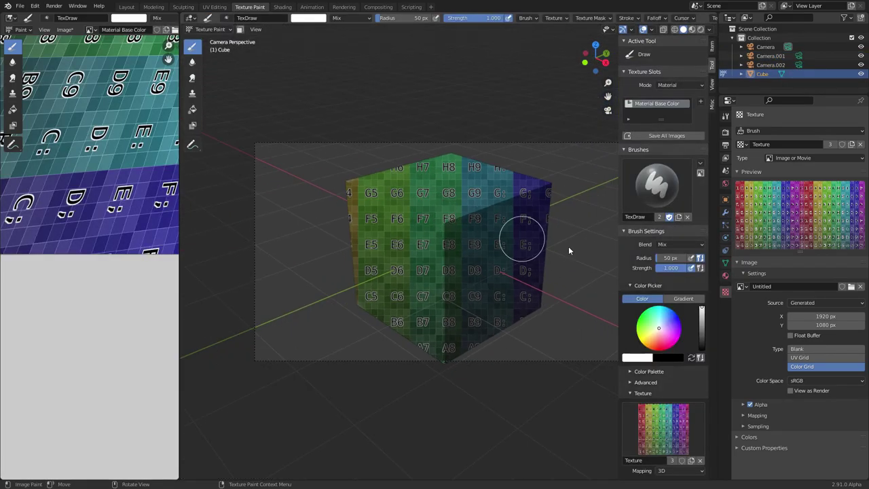
scroll(661, 271, down, 6)
scroll(661, 271, down, 1)
click(675, 388)
key(Down)
key(Down)
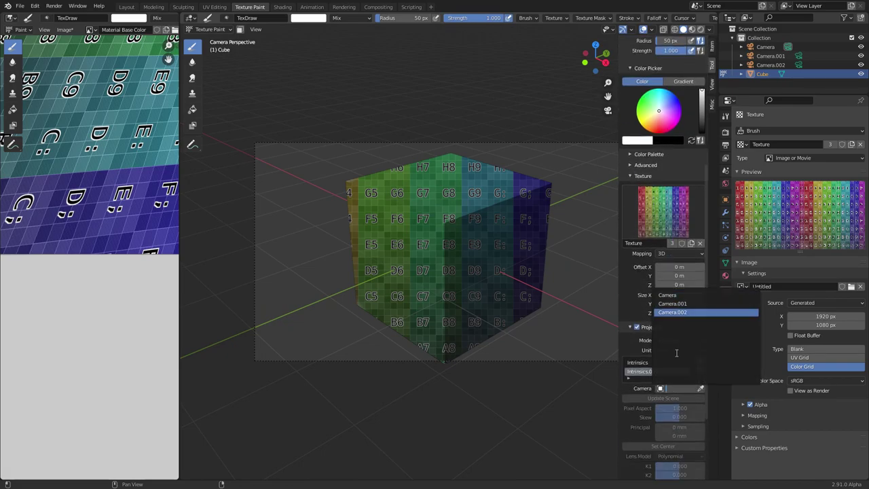
key(Up)
key(Return)
scroll(669, 272, down, 1)
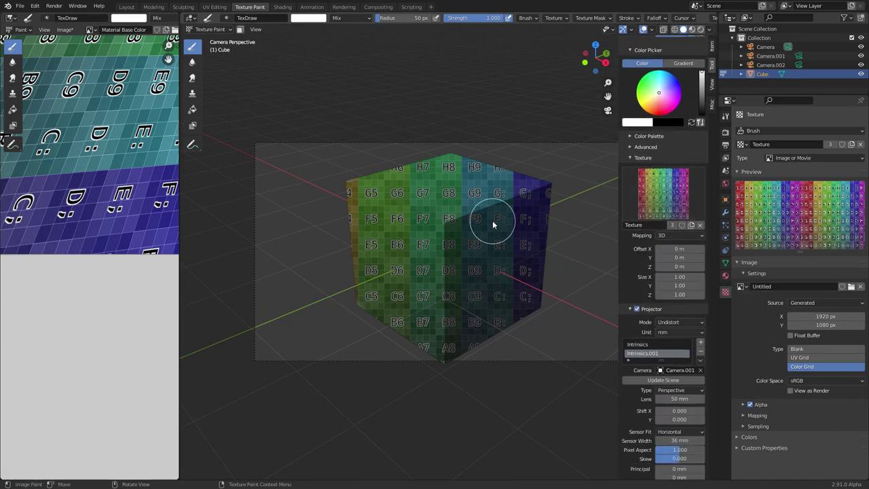
Check the top view, then paint the projected grid over the cube's front from camera view.
key(KP_7)
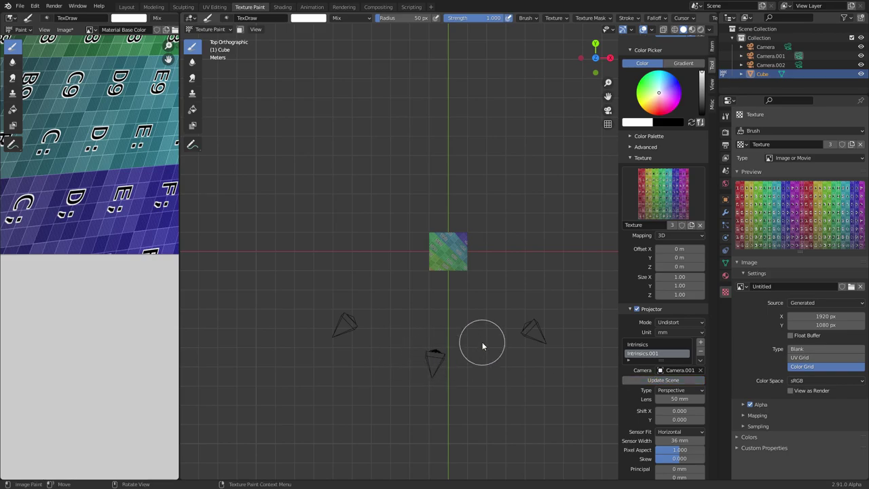
key(KP_0)
mouse_move(362, 256)
mouse_down()
mouse_move(355, 334)
mouse_move(424, 379)
mouse_move(476, 304)
mouse_move(422, 260)
mouse_up()
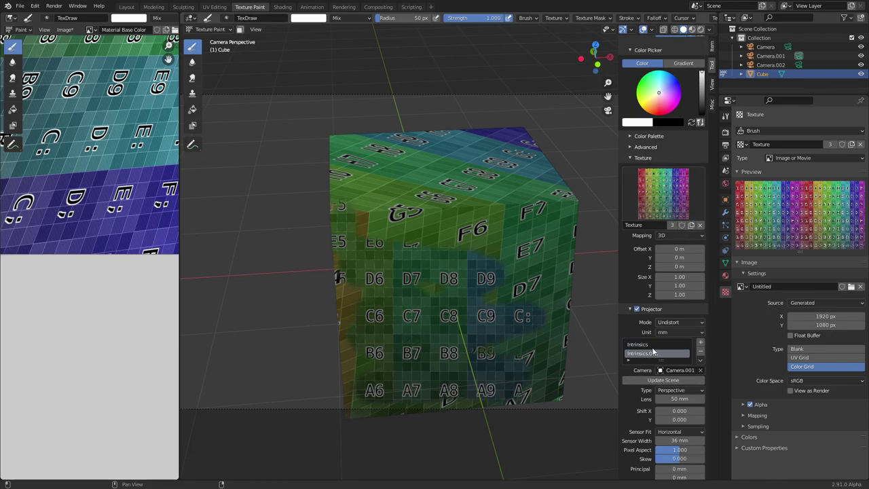
Add a third projector entry, Intrinsics.002, using Camera.002.
click(699, 342)
click(679, 378)
click(679, 409)
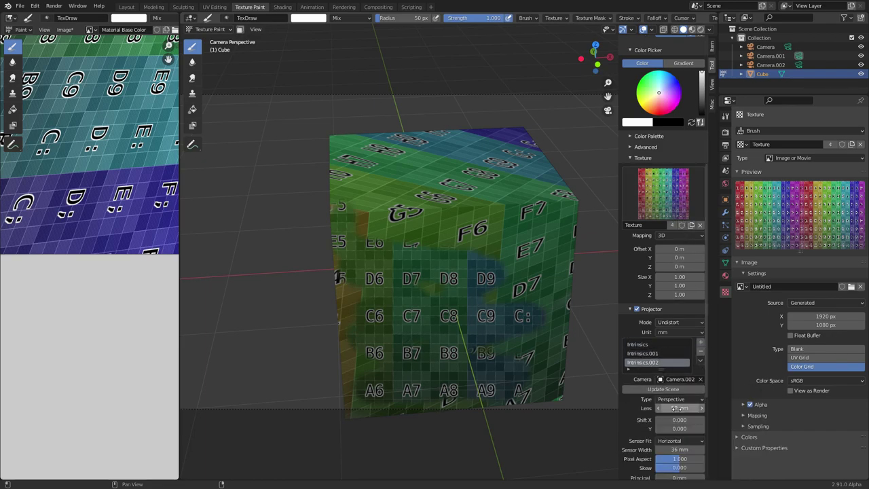
Create Texture.001 for the brush with a generated 1024 × 1024 UV Grid image.
click(692, 225)
click(773, 287)
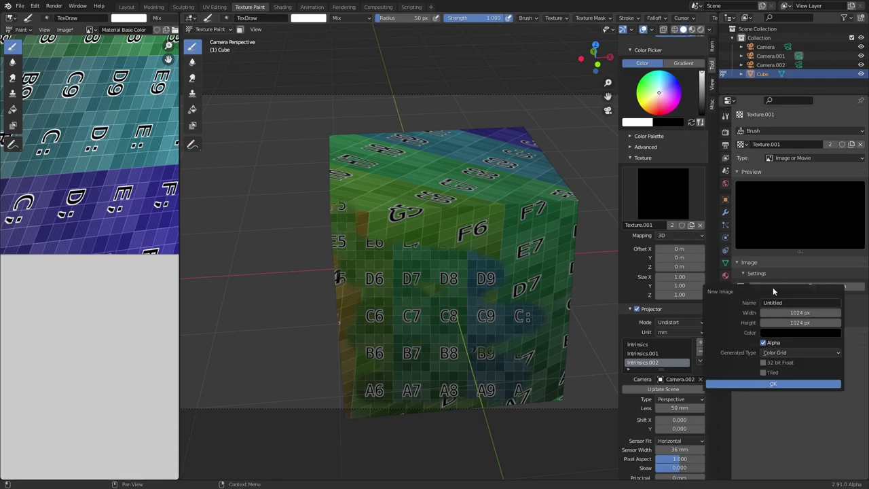
click(782, 354)
click(780, 374)
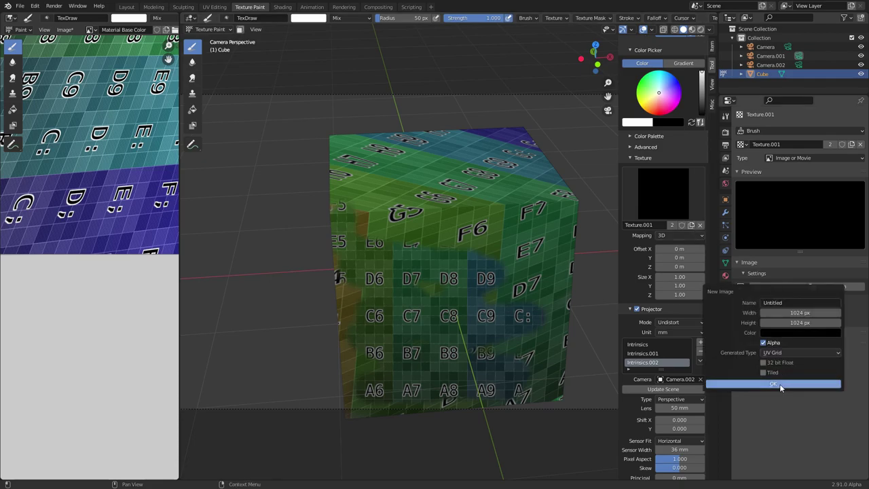
click(779, 384)
key(KP_7)
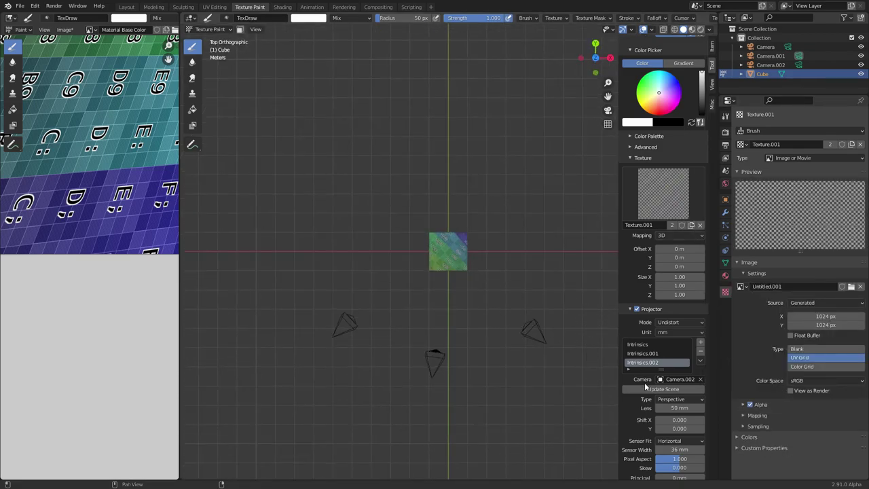
Paint the UV Grid checker onto the cube's front face from camera view.
key(KP_0)
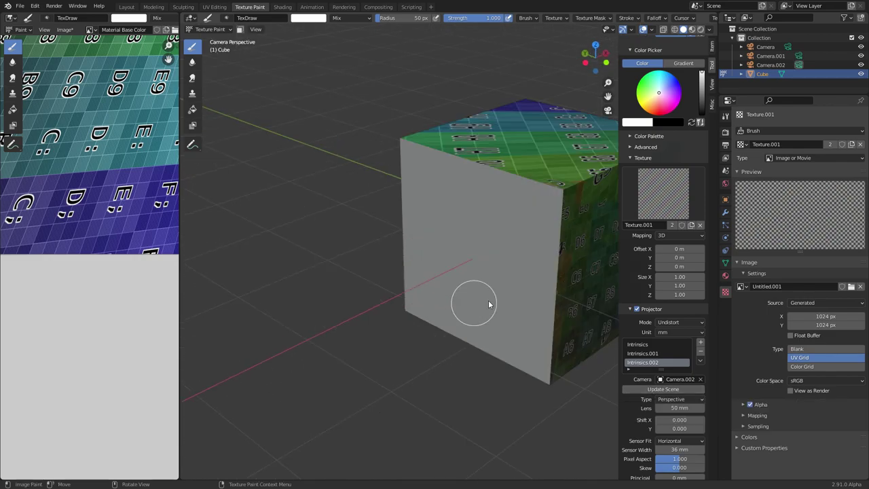
scroll(524, 276, up, 1)
drag(435, 272, 475, 201)
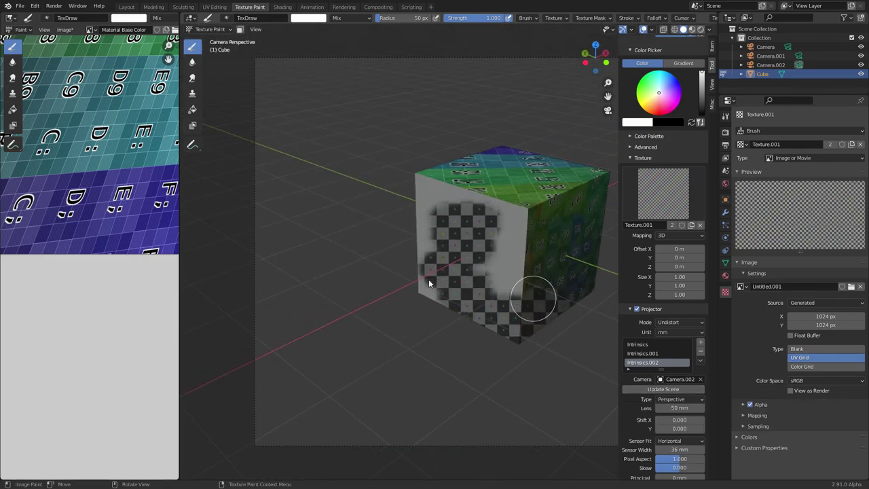
click(823, 317)
Set the image height to 1080, update the scene, and repaint the whole front face.
text(19201080)
key(Return)
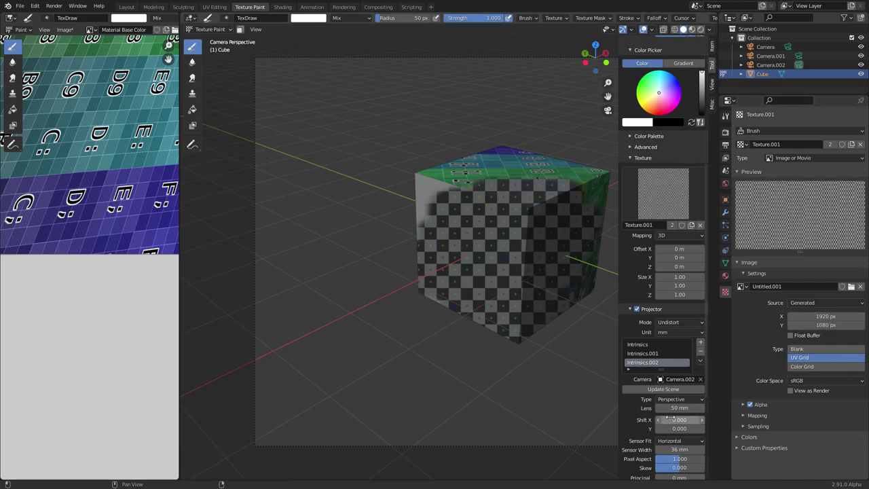
click(677, 391)
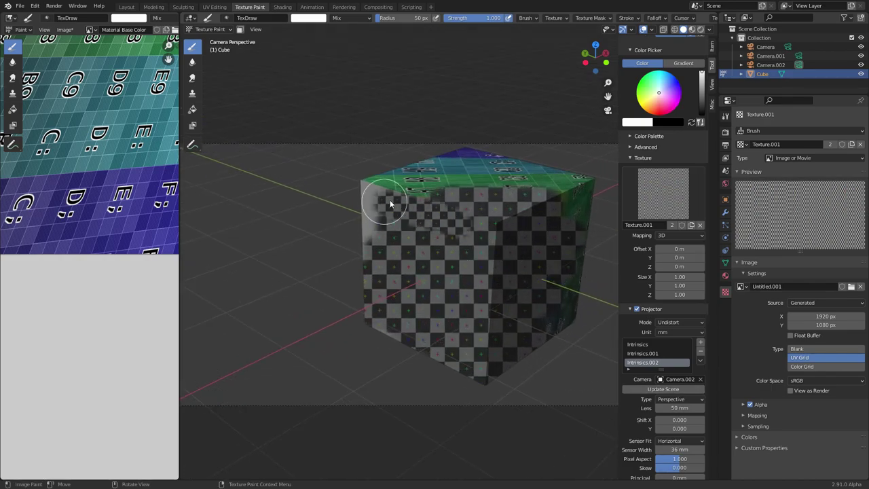
mouse_move(408, 281)
mouse_down()
mouse_move(495, 305)
mouse_move(505, 201)
mouse_up()
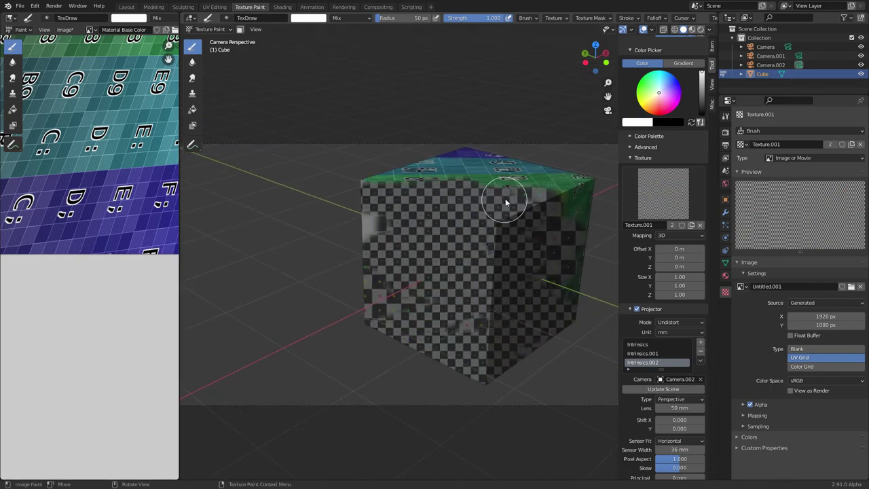
click(652, 352)
mouse_move(557, 244)
middle_down()
mouse_move(529, 222)
mouse_move(477, 251)
middle_up()
Paint the color grid down the cube's left column using projector Intrinsics.001.
scroll(475, 255, up, 3)
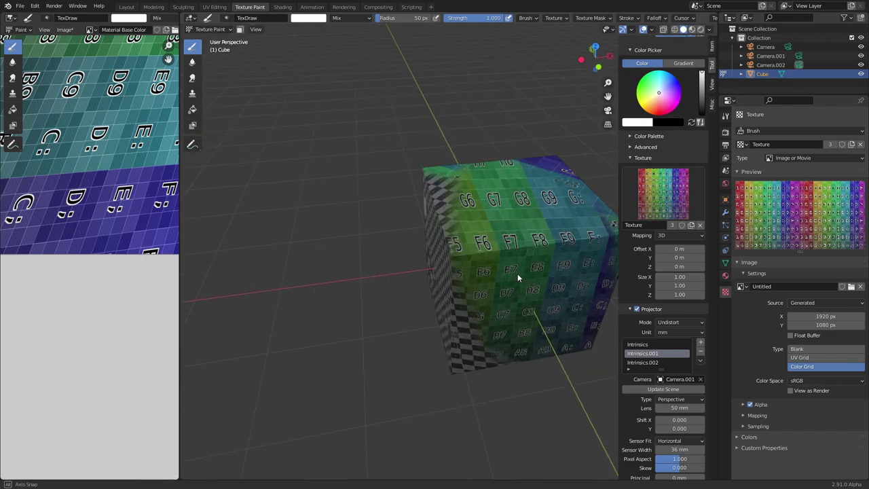
scroll(517, 274, up, 2)
click(642, 362)
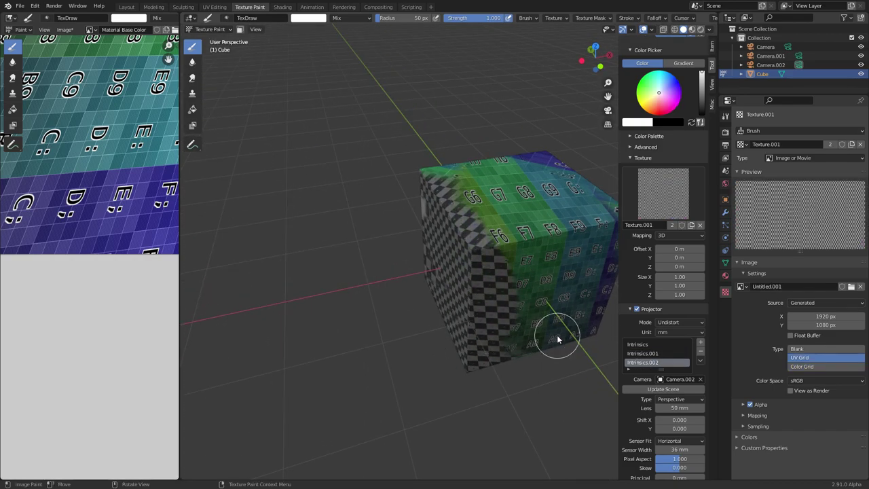
key(KP_0)
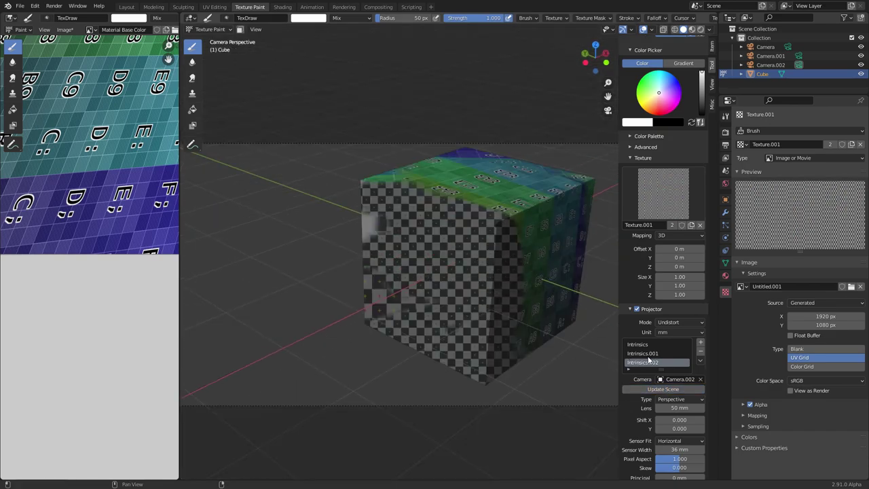
click(661, 353)
scroll(663, 352, down, 2)
mouse_move(348, 277)
mouse_down()
mouse_move(363, 394)
mouse_move(351, 399)
mouse_up()
key(KP_0)
Update the scene, unlink Texture.001 from Intrinsics.002, and reselect the first Intrinsics projector.
click(659, 309)
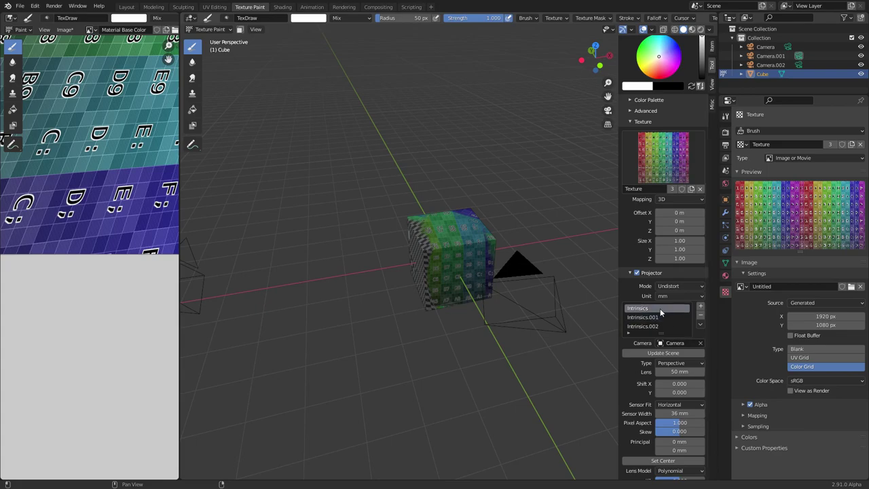
click(663, 352)
middle_drag(489, 271, 464, 260)
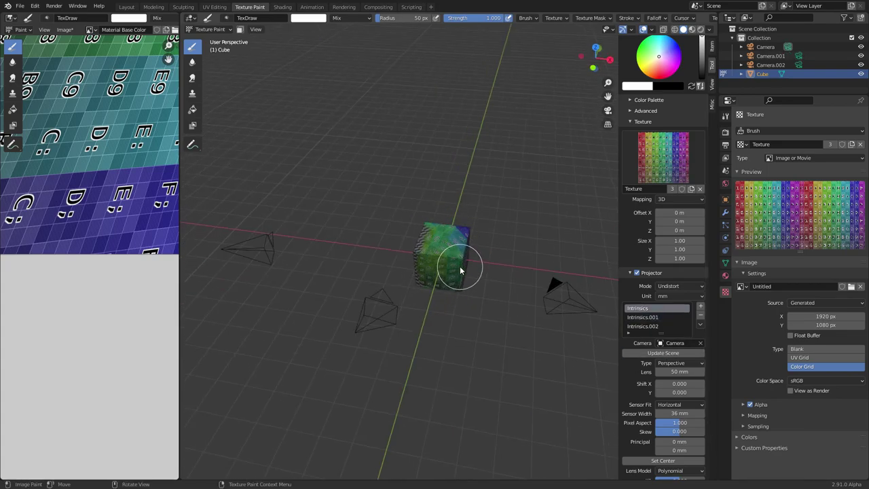
scroll(462, 264, up, 5)
click(686, 326)
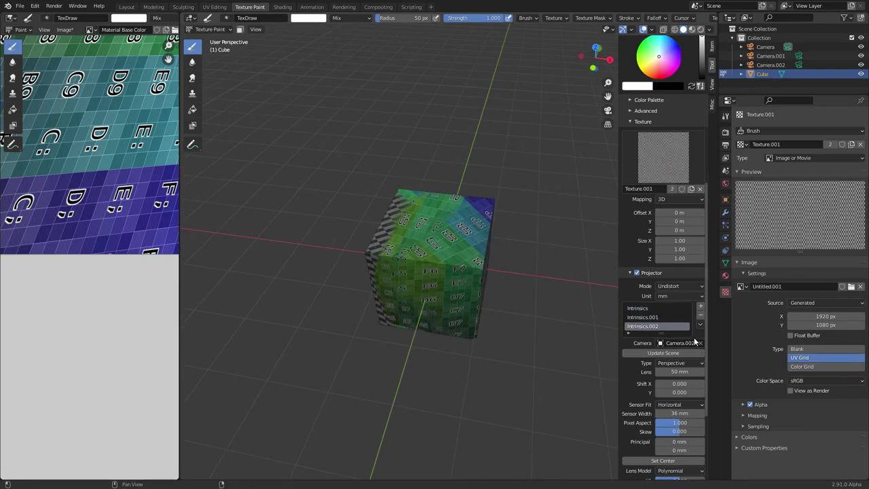
click(701, 189)
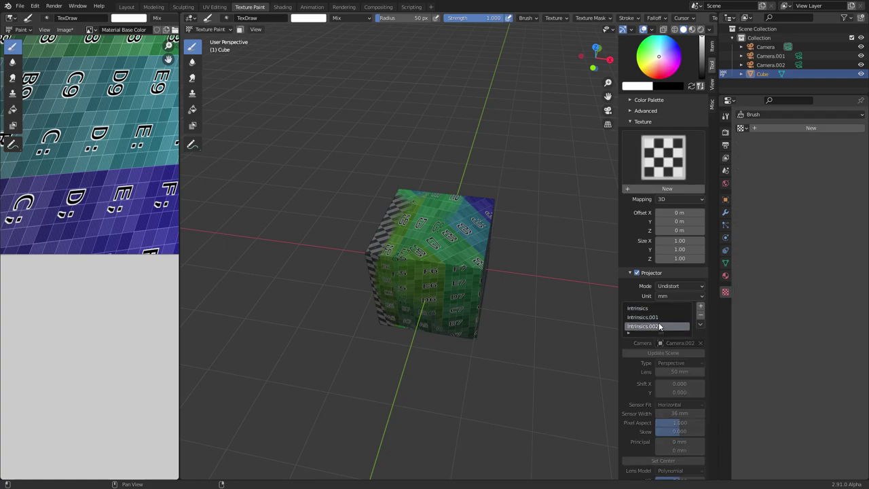
ctrl+scroll(659, 327, up, 1)
ctrl+scroll(659, 327, down, 1)
ctrl+scroll(659, 327, up, 1)
ctrl+scroll(659, 326, down, 1)
click(659, 308)
Replace the cube's mesh with a plane scaled by 5 and return to Texture Paint.
key(Tab)
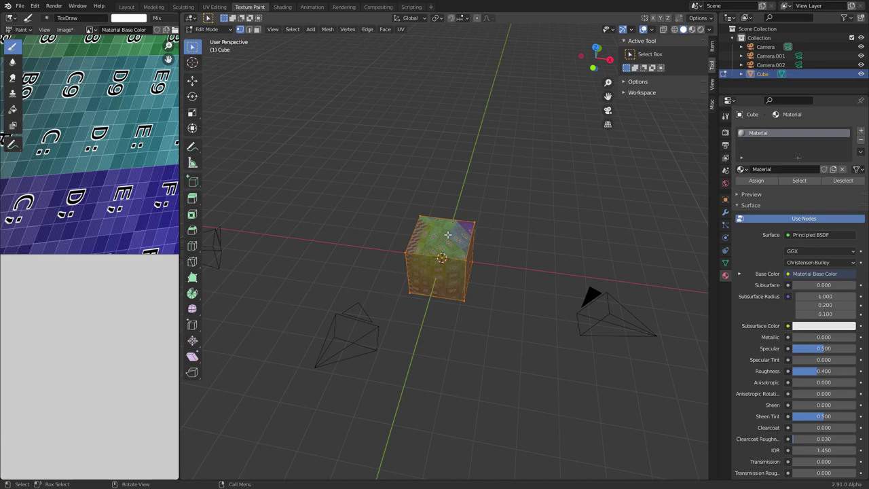
key(x)
key(Return)
key(shift+a)
key(Return)
text(s5)
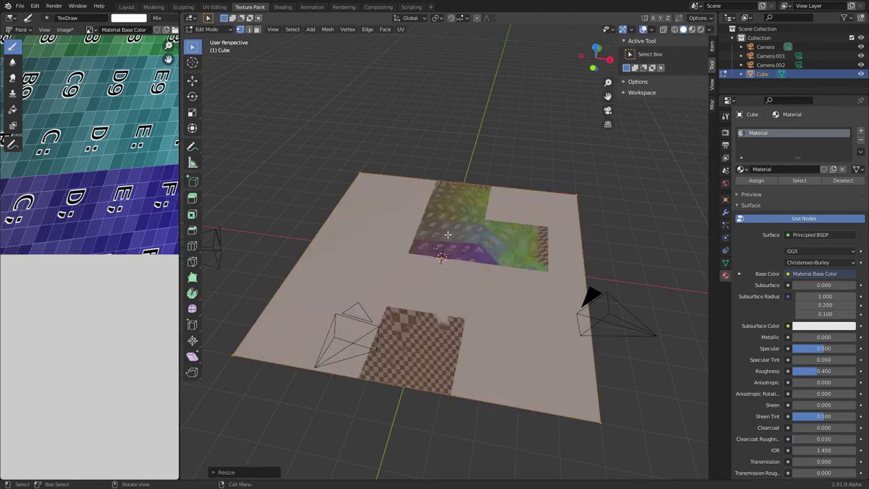
scroll(447, 234, down, 3)
key(Home)
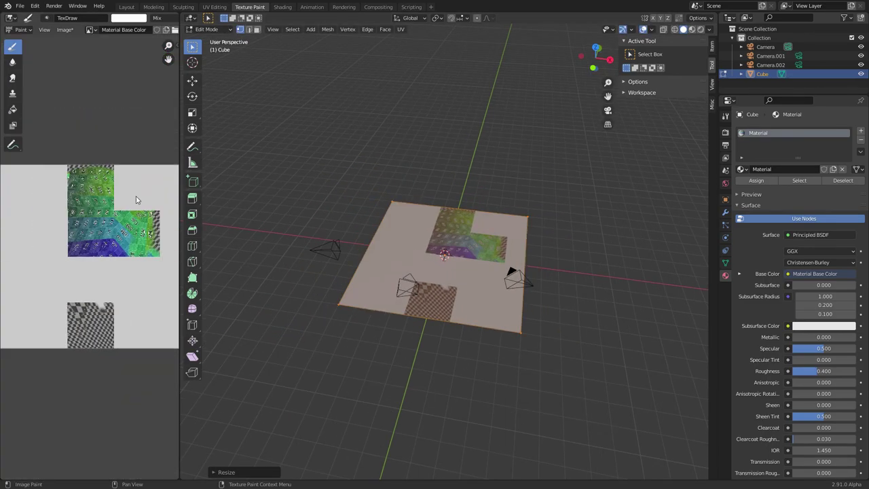
key(alt+r)
key(Tab)
scroll(450, 218, up, 3)
Look through the active camera and enable Camera to View in the sidebar's View settings.
click(711, 85)
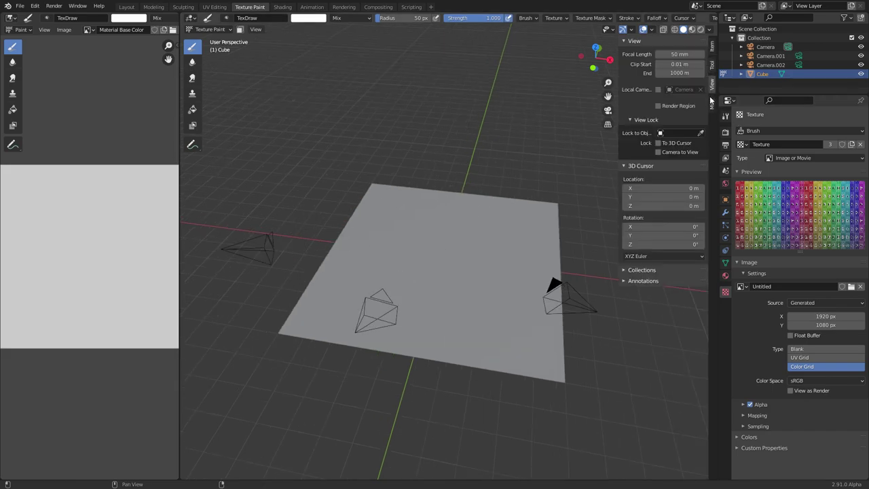
click(711, 65)
scroll(645, 339, down, 5)
scroll(644, 339, down, 5)
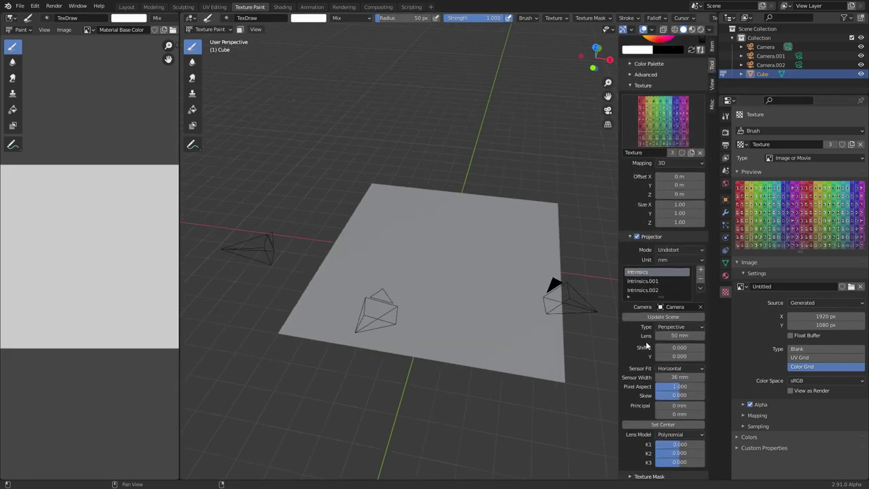
scroll(645, 342, down, 3)
key(KP_0)
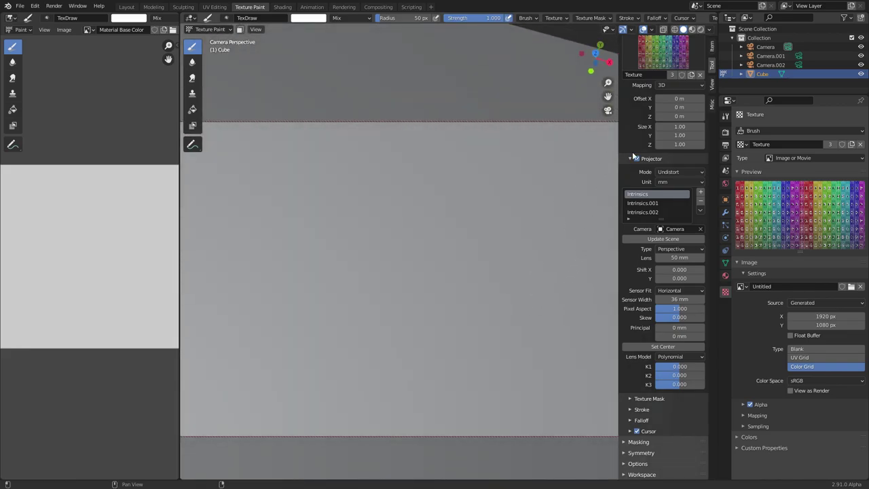
click(711, 84)
scroll(494, 249, down, 3)
scroll(486, 256, down, 2)
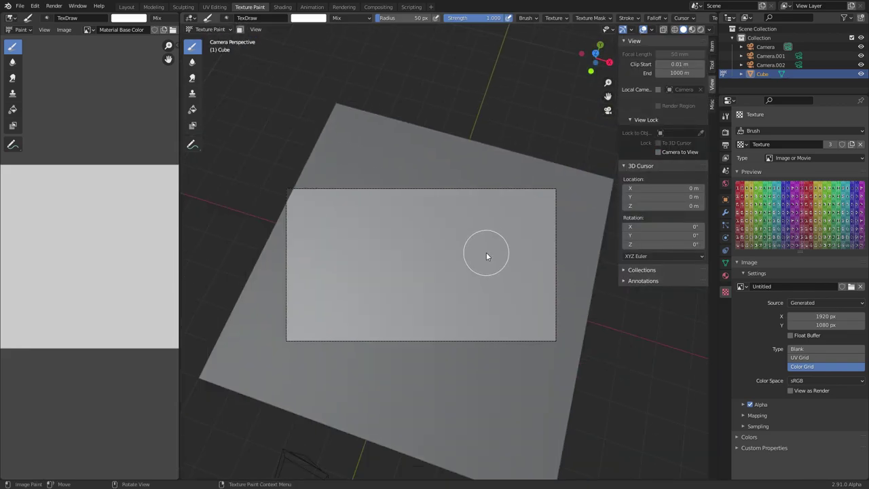
click(657, 152)
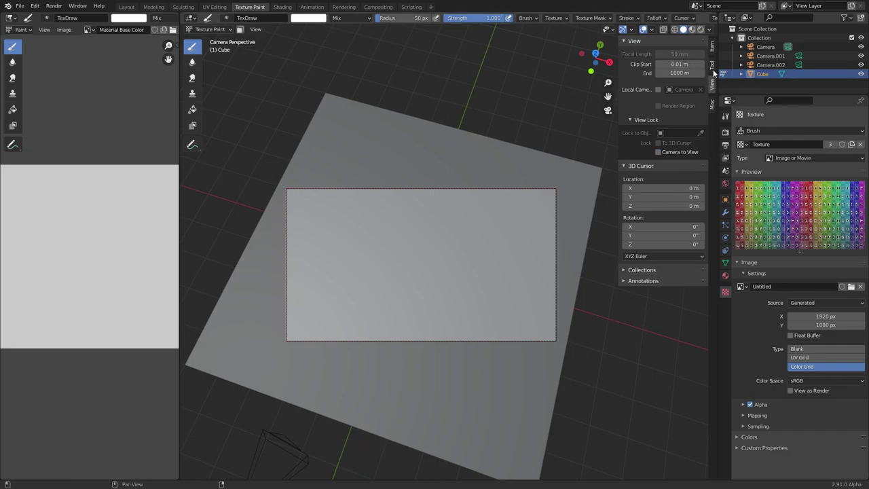
Paint two test Color Grid strokes on the plane, then undo them.
click(712, 68)
scroll(662, 271, down, 8)
scroll(641, 334, down, 5)
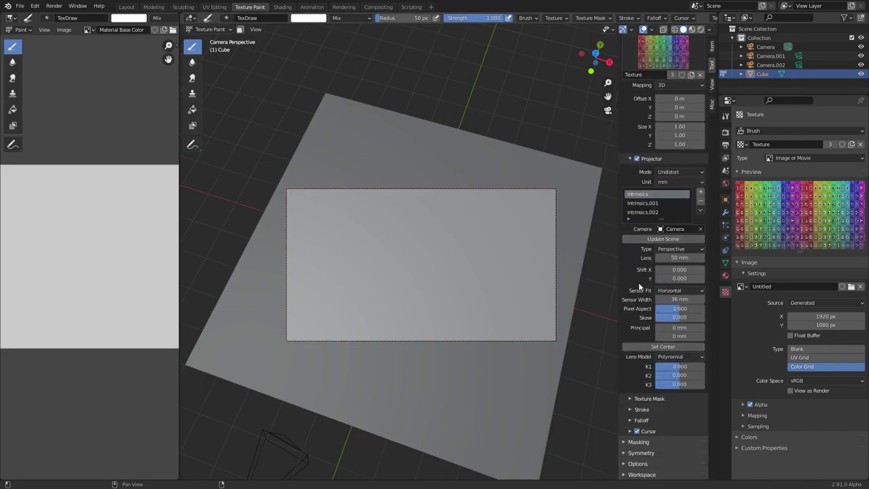
drag(468, 291, 514, 316)
drag(380, 326, 373, 396)
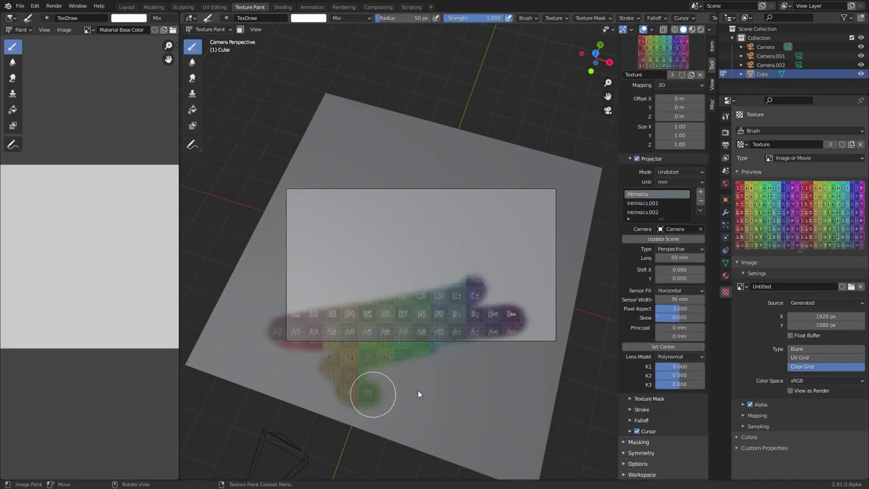
key(ctrl+z)
key(ctrl+z)
Set the brush image's mapping Extension to Clip.
click(757, 415)
scroll(754, 407, down, 2)
click(807, 409)
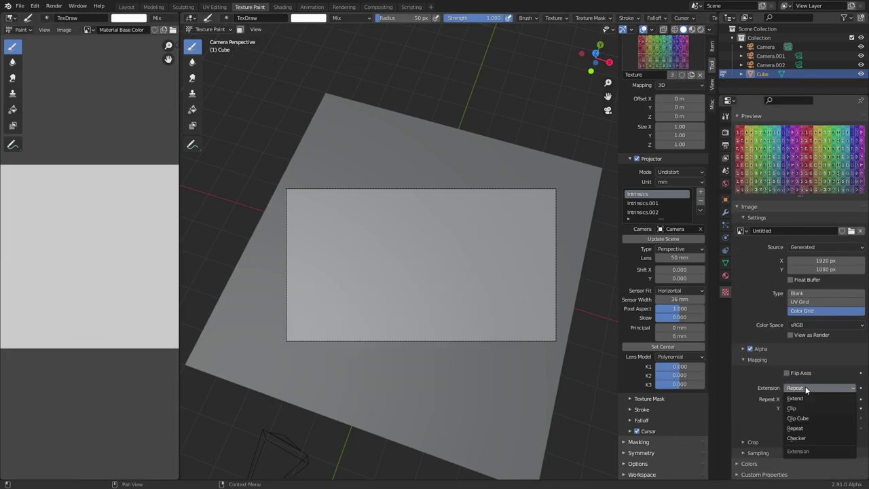
click(800, 408)
Paint Color Grid strokes at 121 px radius until the plane is filled, then check through the camera.
scroll(801, 408, up, 1)
mouse_move(516, 342)
mouse_down()
mouse_move(287, 341)
mouse_move(296, 210)
mouse_move(389, 328)
mouse_move(508, 316)
mouse_up()
middle_drag(508, 317, 477, 315)
scroll(547, 315, up, 2)
mouse_move(477, 315)
mouse_down()
mouse_move(547, 314)
mouse_move(513, 248)
mouse_move(466, 291)
mouse_move(485, 265)
mouse_up()
scroll(484, 266, down, 4)
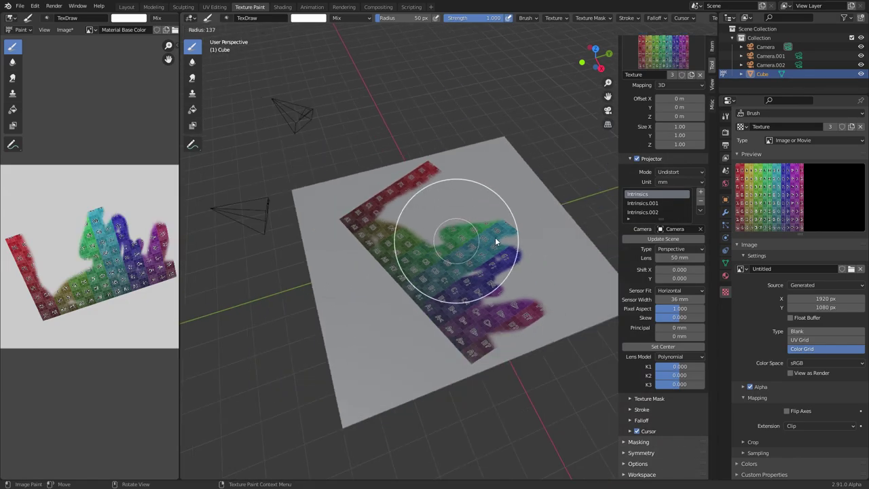
mouse_move(403, 224)
mouse_down()
mouse_move(455, 175)
mouse_move(514, 310)
mouse_move(446, 271)
mouse_up()
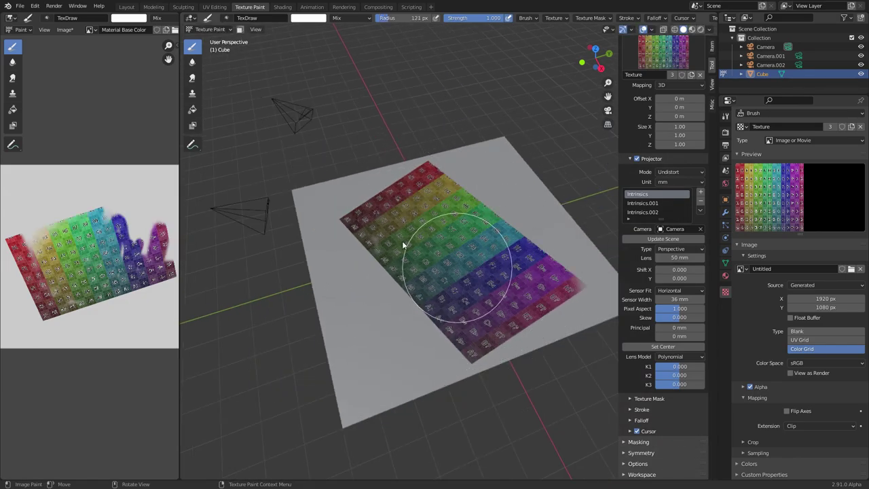
scroll(477, 272, up, 3)
key(KP_0)
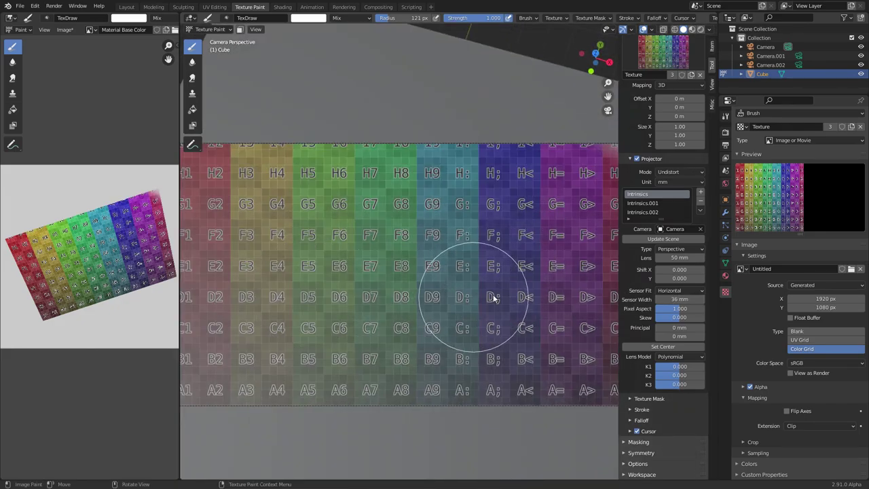
Set projector sensor width 36 mm and pixel aspect 1.100, paint test grid strokes, then undo them.
mouse_move(679, 298)
mouse_down()
mouse_move(689, 298)
mouse_move(675, 299)
mouse_up()
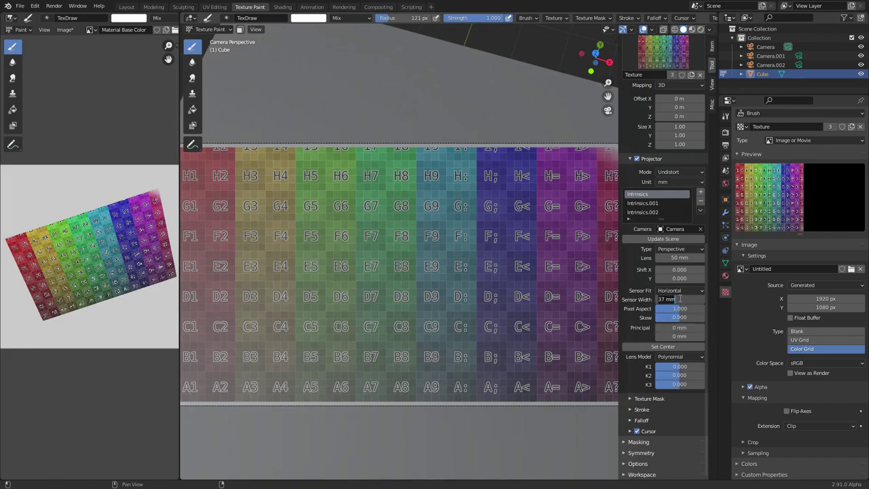
key(Return)
click(678, 308)
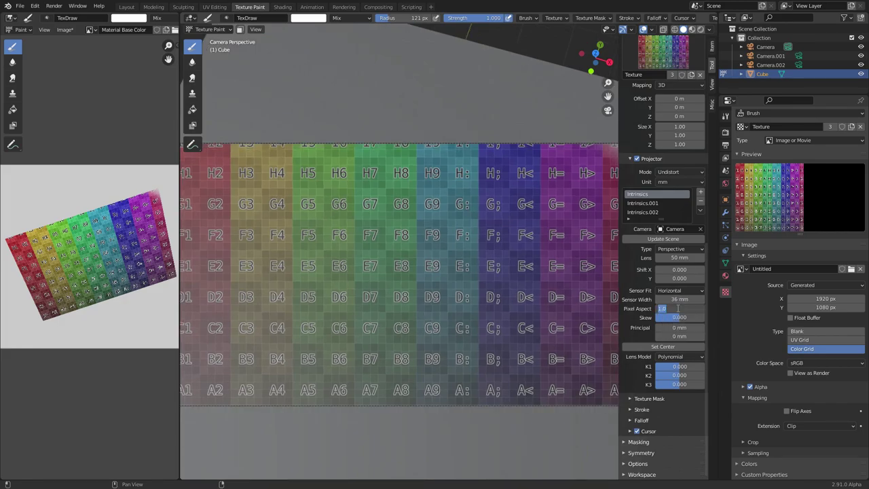
key(Return)
drag(415, 155, 248, 190)
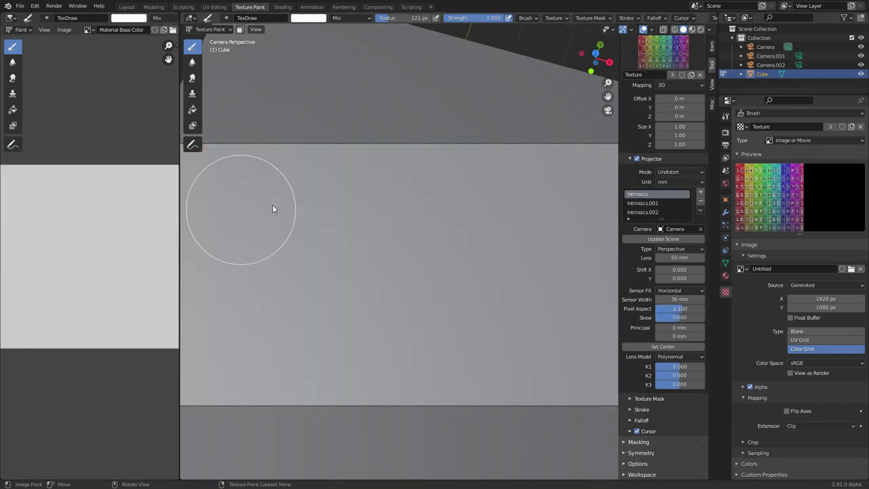
scroll(247, 190, down, 4)
drag(287, 218, 545, 213)
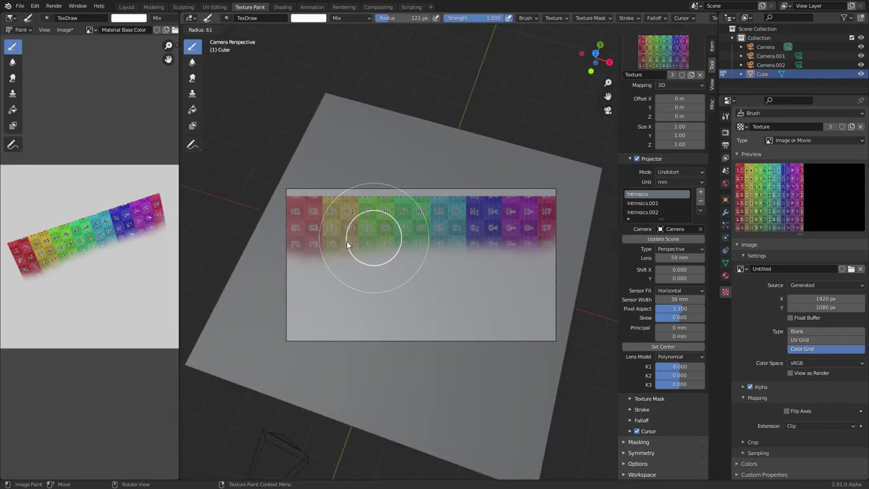
drag(349, 242, 394, 248)
mouse_move(253, 314)
mouse_down()
mouse_move(432, 316)
mouse_move(508, 272)
mouse_move(407, 291)
mouse_move(516, 291)
mouse_up()
key(ctrl+z)
key(ctrl+z)
key(ctrl+z)
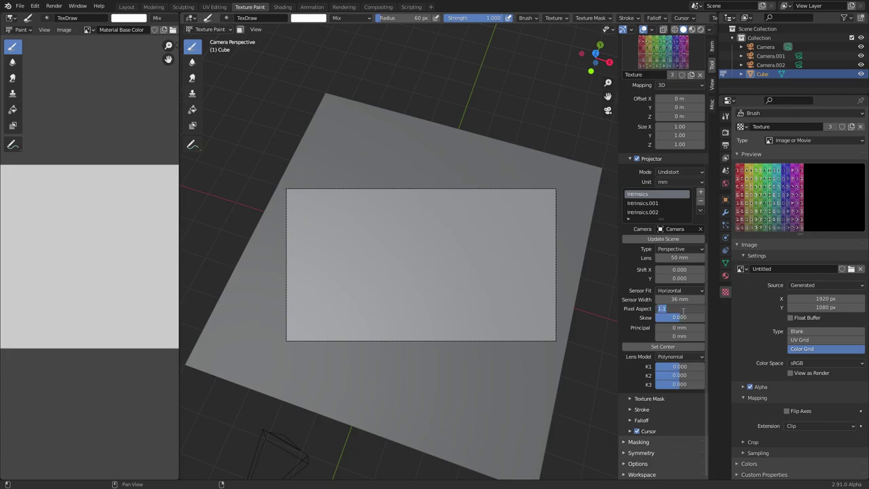
Try skew 0.100, then skew 0.206 with pixel aspect 1.000, painting and undoing test strokes.
mouse_move(500, 196)
mouse_down()
mouse_move(310, 196)
mouse_move(548, 332)
mouse_move(346, 346)
mouse_up()
key(ctrl+z)
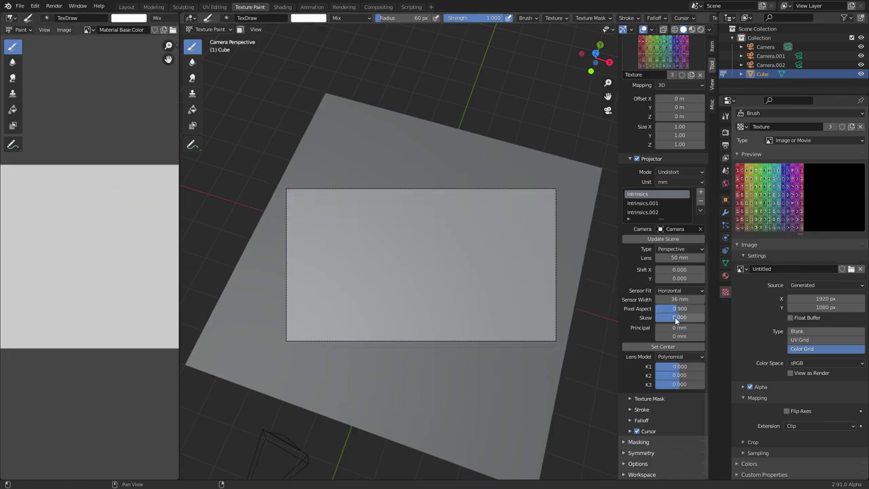
click(680, 317)
text(0.1)
key(Return)
click(679, 309)
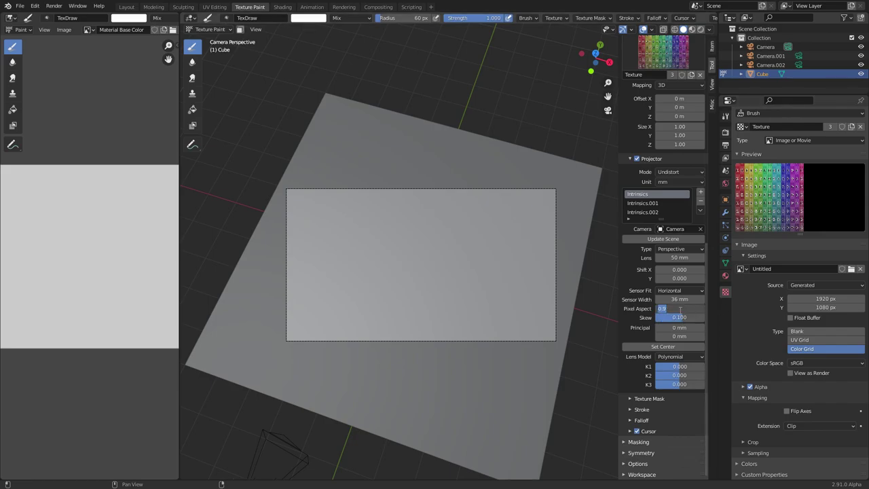
text(1.000)
drag(330, 315, 539, 330)
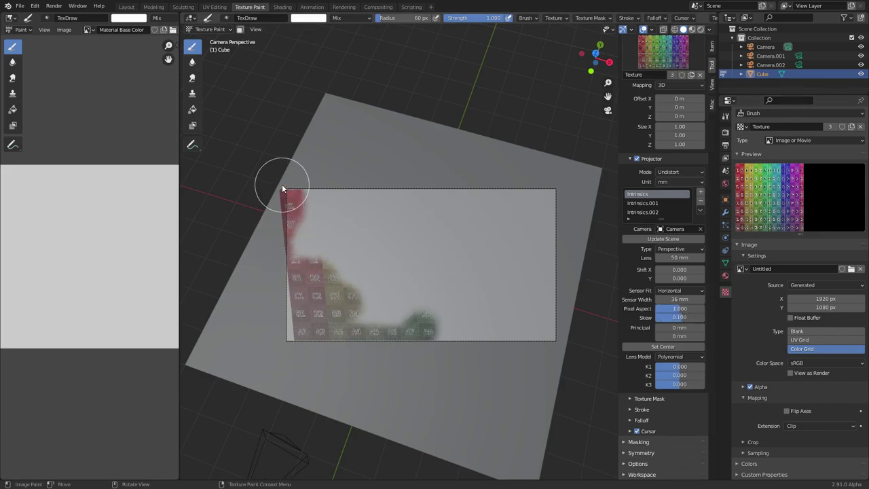
drag(678, 317, 687, 317)
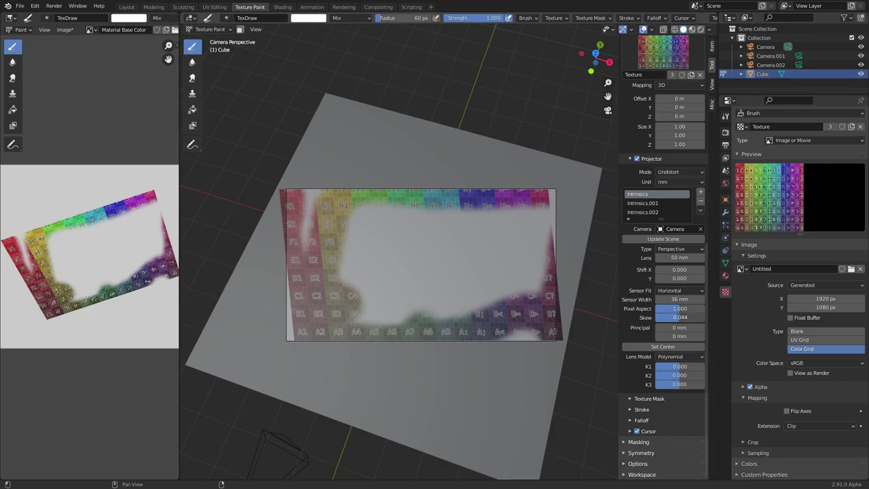
key(alt+r)
mouse_move(353, 197)
mouse_down()
mouse_move(393, 339)
mouse_move(562, 237)
mouse_move(407, 204)
mouse_up()
key(alt+r)
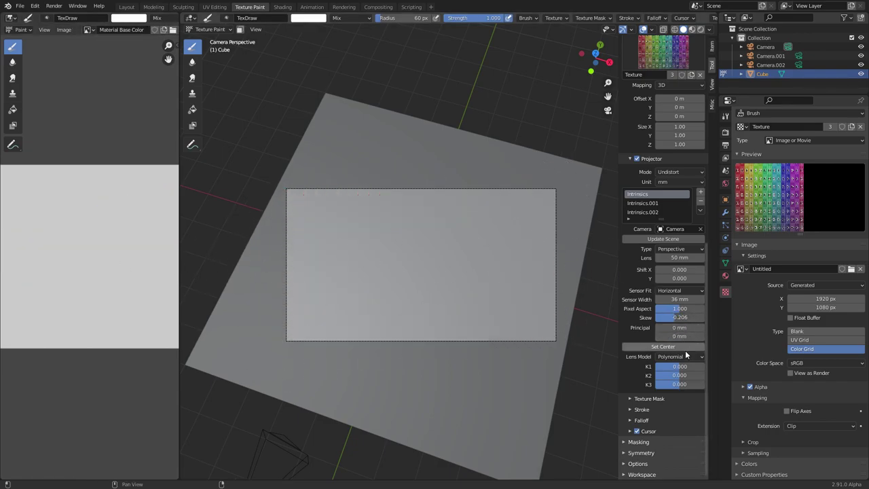
Switch the projector lens model to Brown, then paint a test stroke, undo it, and repaint the grid.
click(683, 356)
click(666, 395)
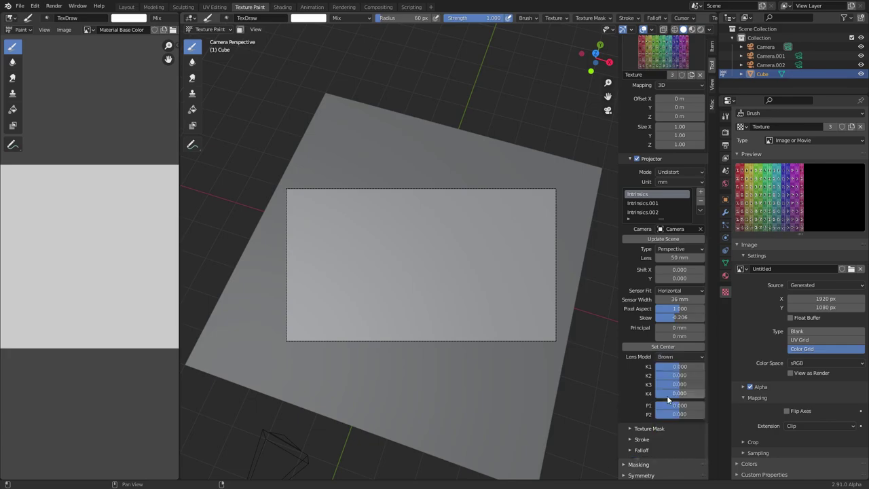
scroll(642, 376, down, 1)
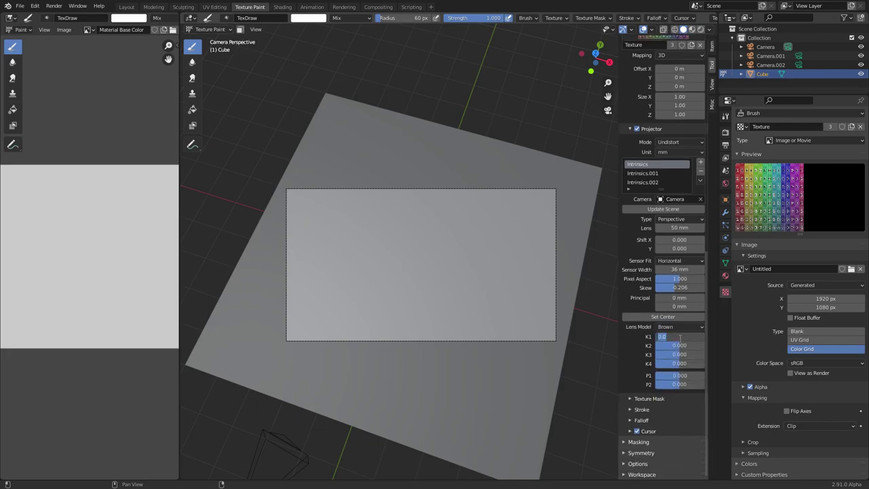
drag(313, 205, 550, 200)
key(alt+r)
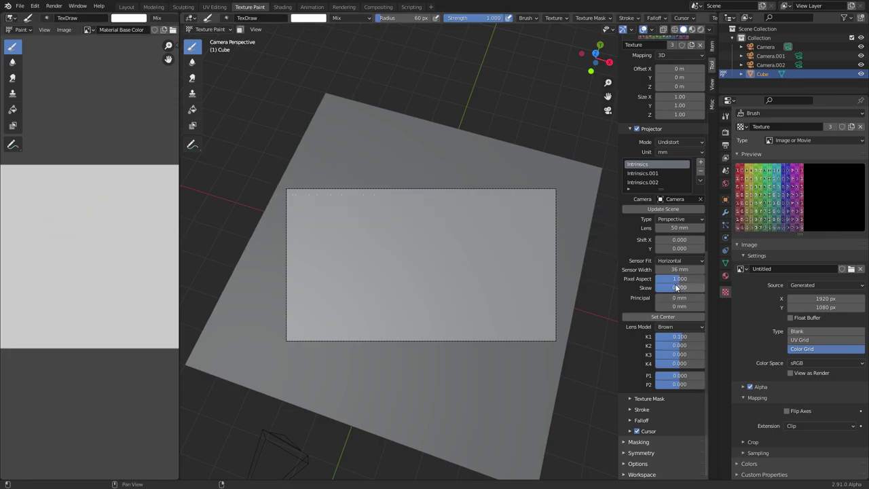
mouse_move(390, 197)
mouse_down()
mouse_move(287, 201)
mouse_move(301, 295)
mouse_move(574, 323)
mouse_move(514, 203)
mouse_move(384, 227)
mouse_move(536, 277)
mouse_move(304, 336)
mouse_up()
Set the projector lens to 24 mm and lock the camera to the view.
scroll(497, 290, up, 3)
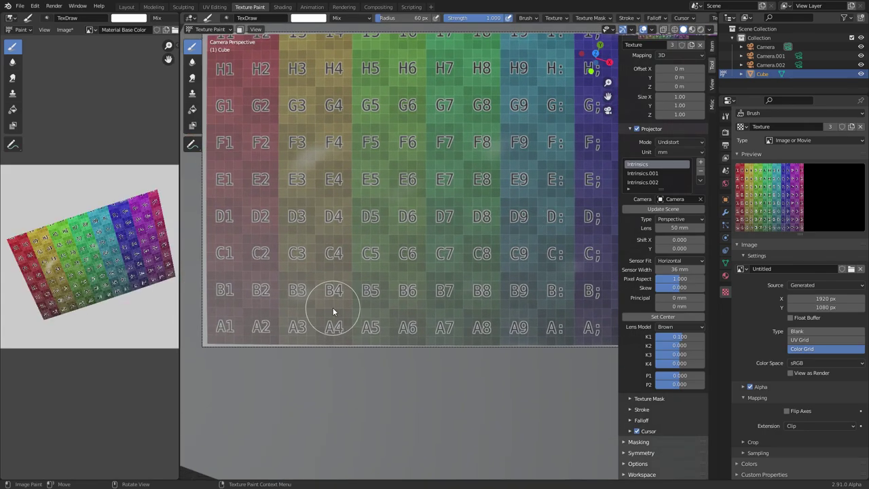
click(675, 228)
text(24)
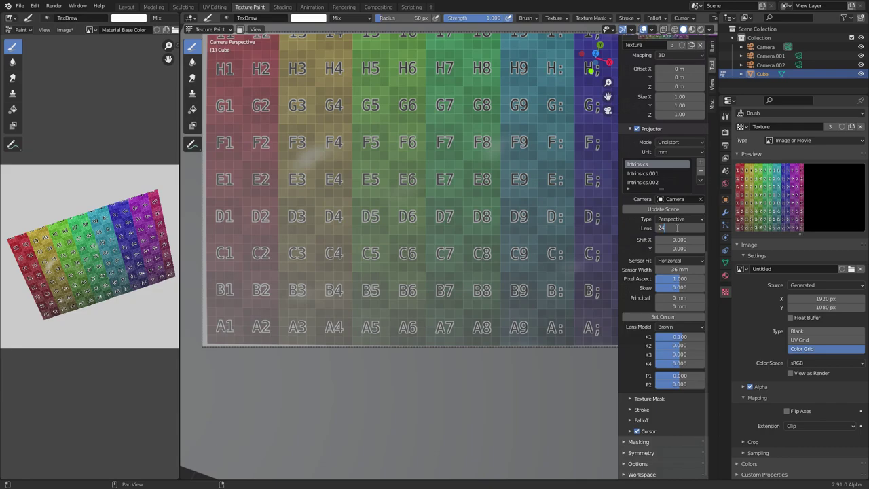
key(Return)
click(711, 84)
click(658, 152)
scroll(512, 216, up, 3)
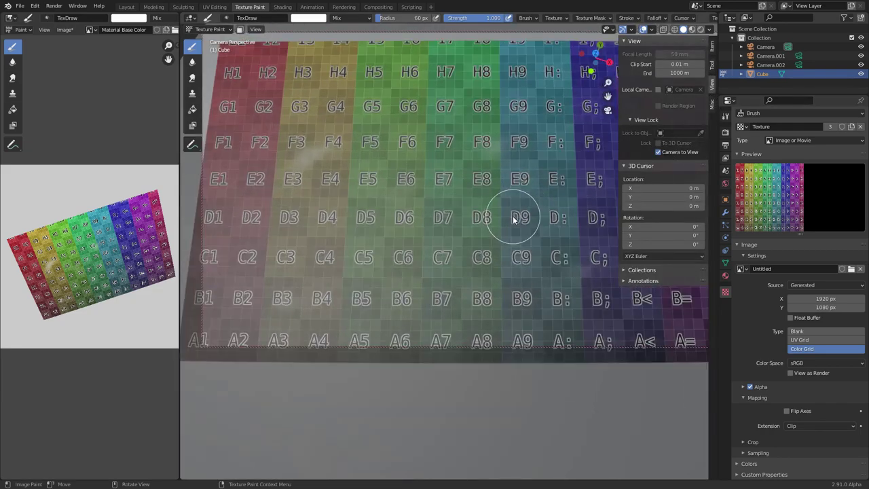
scroll(512, 216, down, 1)
scroll(514, 223, up, 1)
scroll(513, 226, down, 1)
scroll(464, 215, down, 2)
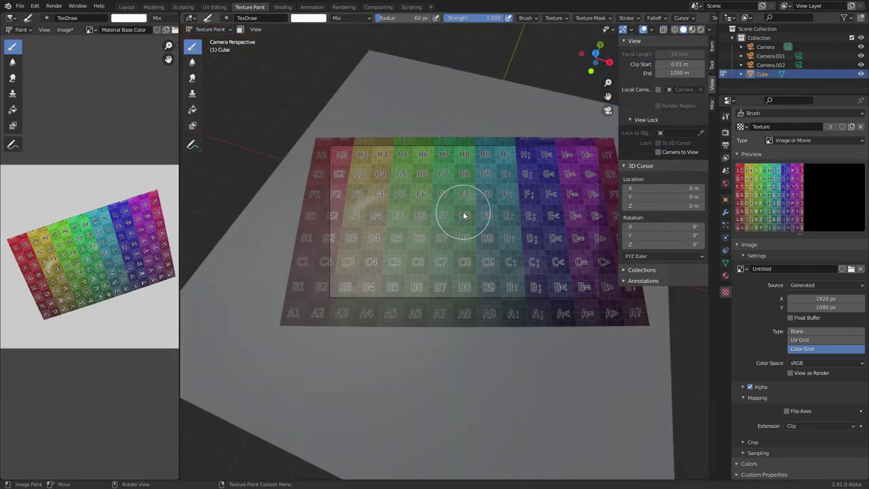
Undo the earlier grid and repaint the colour grid around the plane's edges.
key(ctrl+z)
mouse_move(359, 292)
mouse_down()
mouse_move(485, 290)
mouse_move(581, 213)
mouse_move(320, 183)
mouse_move(495, 204)
mouse_move(417, 259)
mouse_move(348, 231)
mouse_up()
drag(346, 163, 353, 160)
Set Brown distortion K2 to 0.234, paint grid strokes along the edges, then undo them.
click(711, 64)
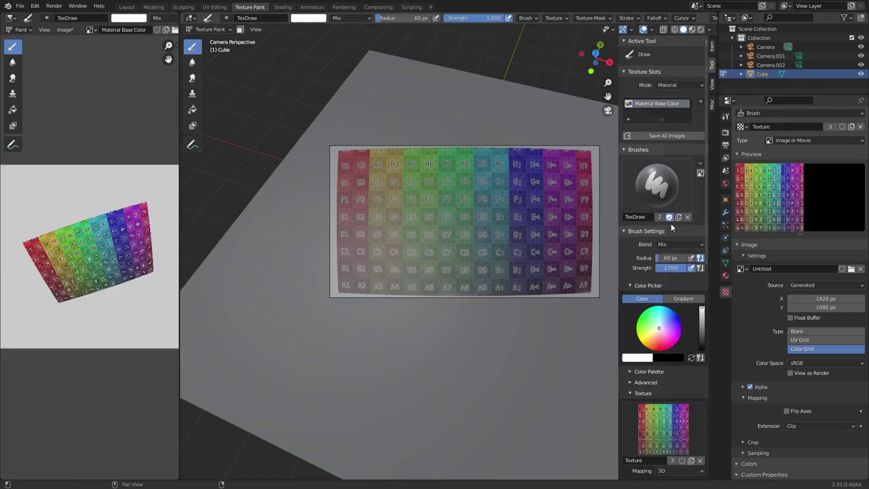
scroll(672, 265, down, 5)
scroll(675, 272, down, 5)
scroll(650, 320, down, 1)
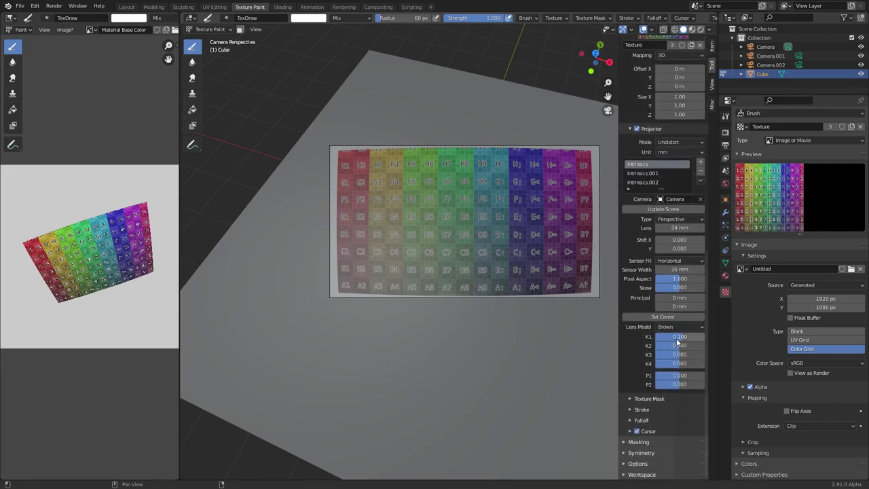
drag(679, 344, 699, 344)
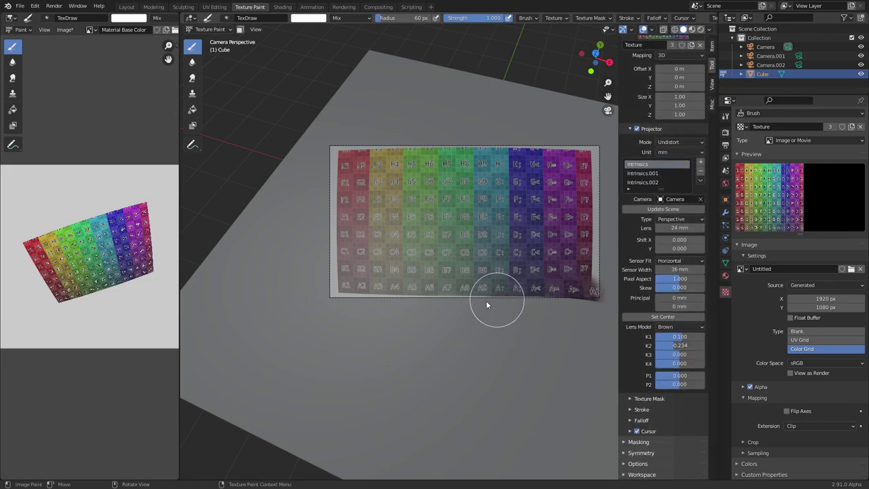
drag(323, 266, 334, 141)
mouse_move(487, 146)
mouse_down()
mouse_move(602, 145)
mouse_move(598, 299)
mouse_up()
key(ctrl+z)
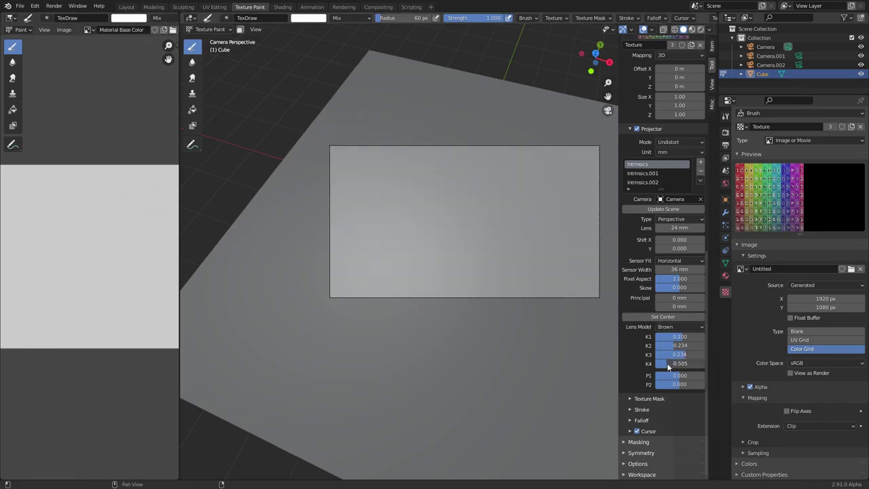
Paint the distorted colour grid across the whole plane.
mouse_move(428, 281)
mouse_down()
mouse_move(593, 233)
mouse_move(544, 196)
mouse_move(378, 197)
mouse_up()
mouse_move(365, 263)
mouse_down()
mouse_move(500, 252)
mouse_move(508, 281)
mouse_move(407, 230)
mouse_move(528, 251)
mouse_up()
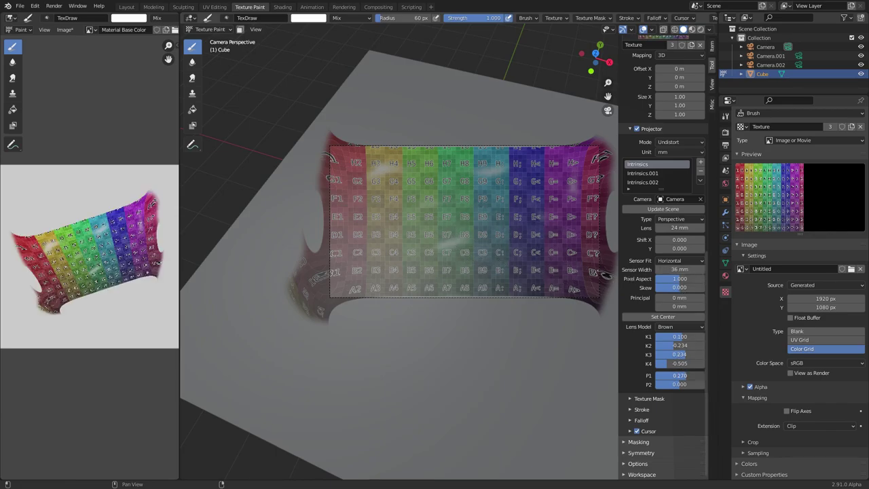
key(space)
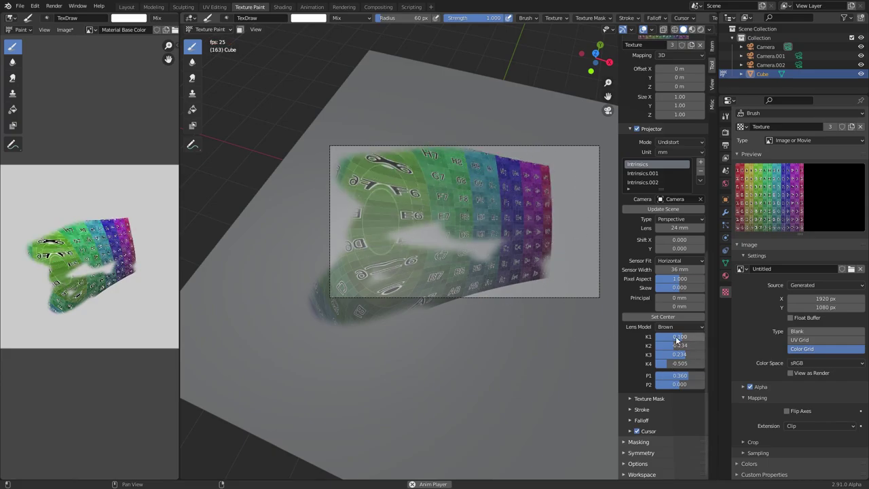
Reset all four K coefficients to 0, paint a test stroke, and edit the P1 value.
drag(677, 338, 676, 363)
text(0)
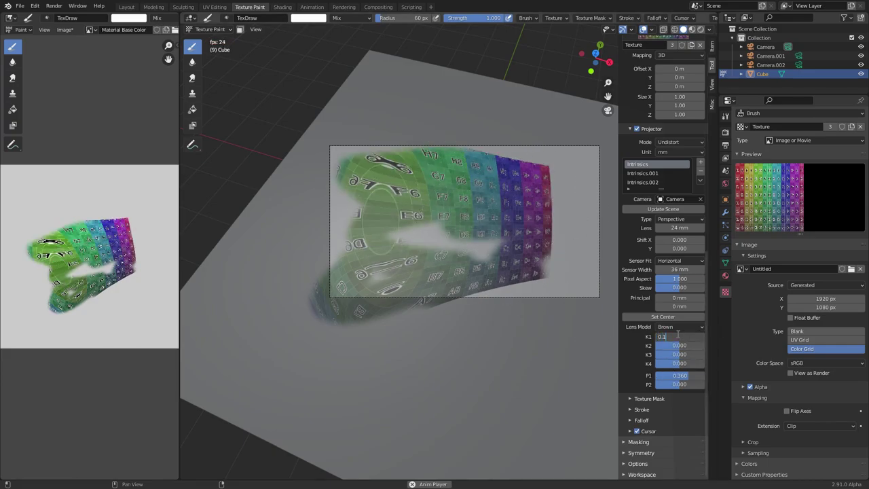
drag(285, 234, 351, 156)
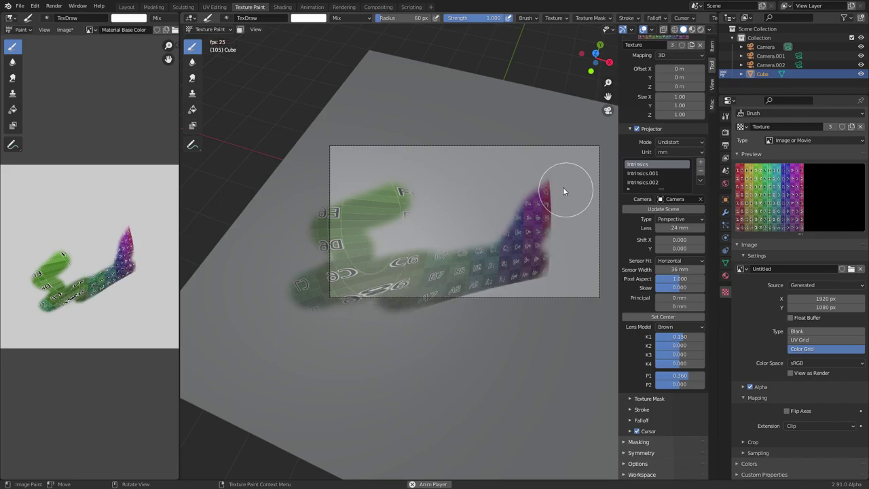
click(679, 376)
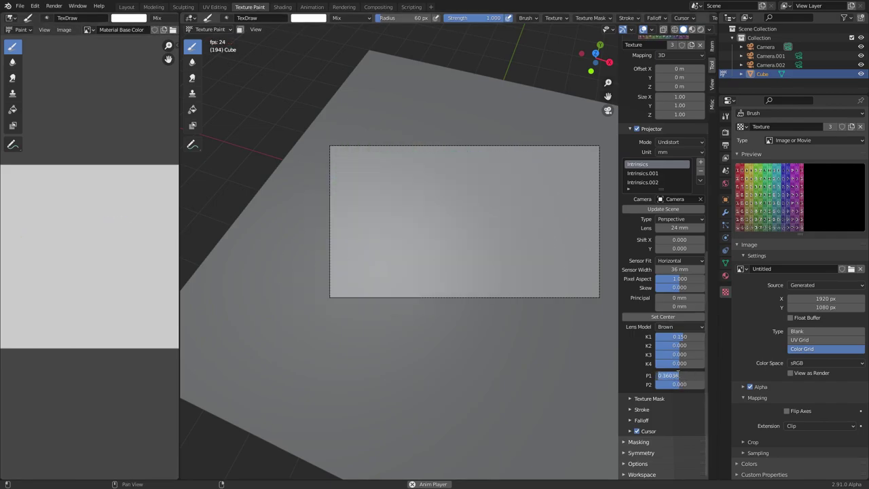